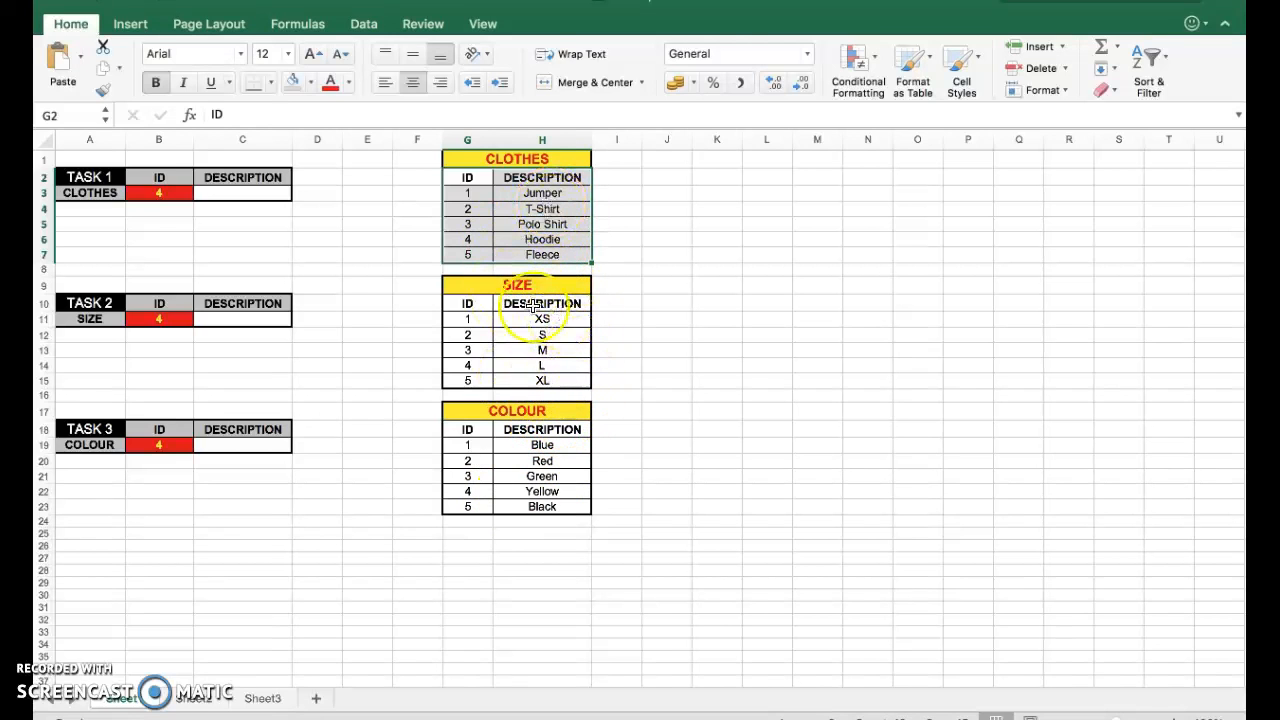
Enter Hoodie by hand in the clothes description cell C3, then clear it.
click(468, 190)
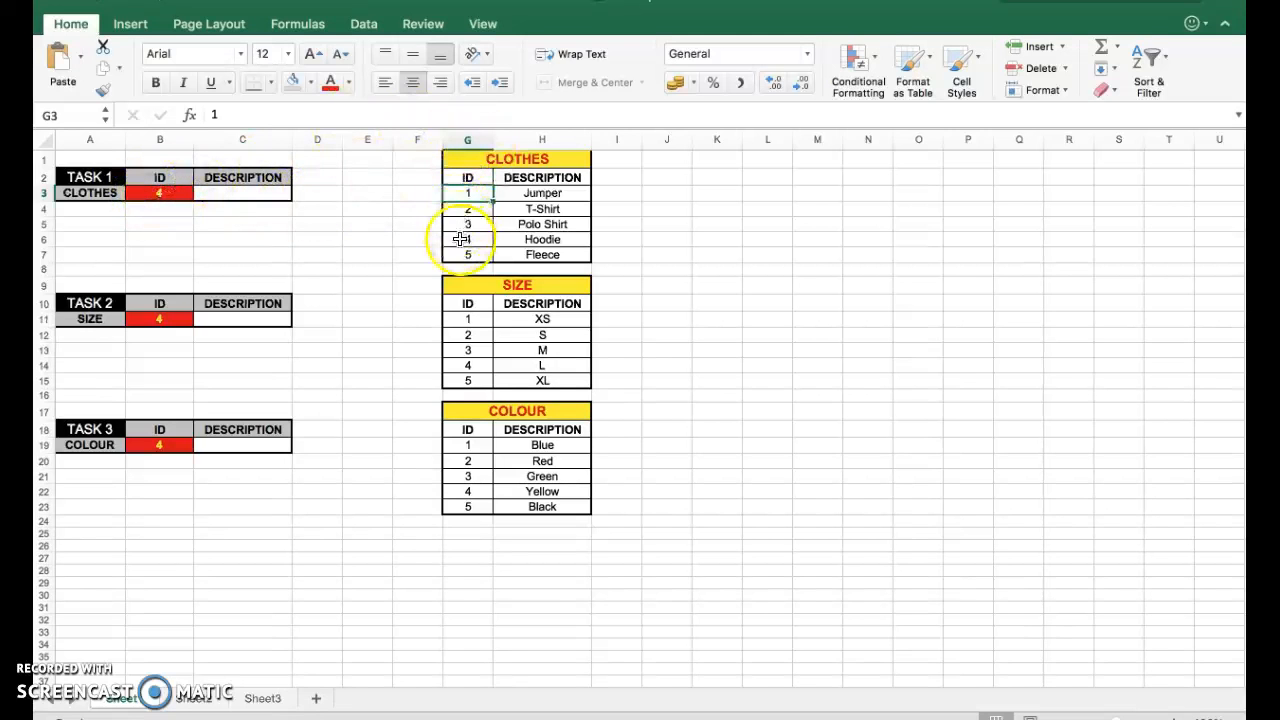
click(267, 196)
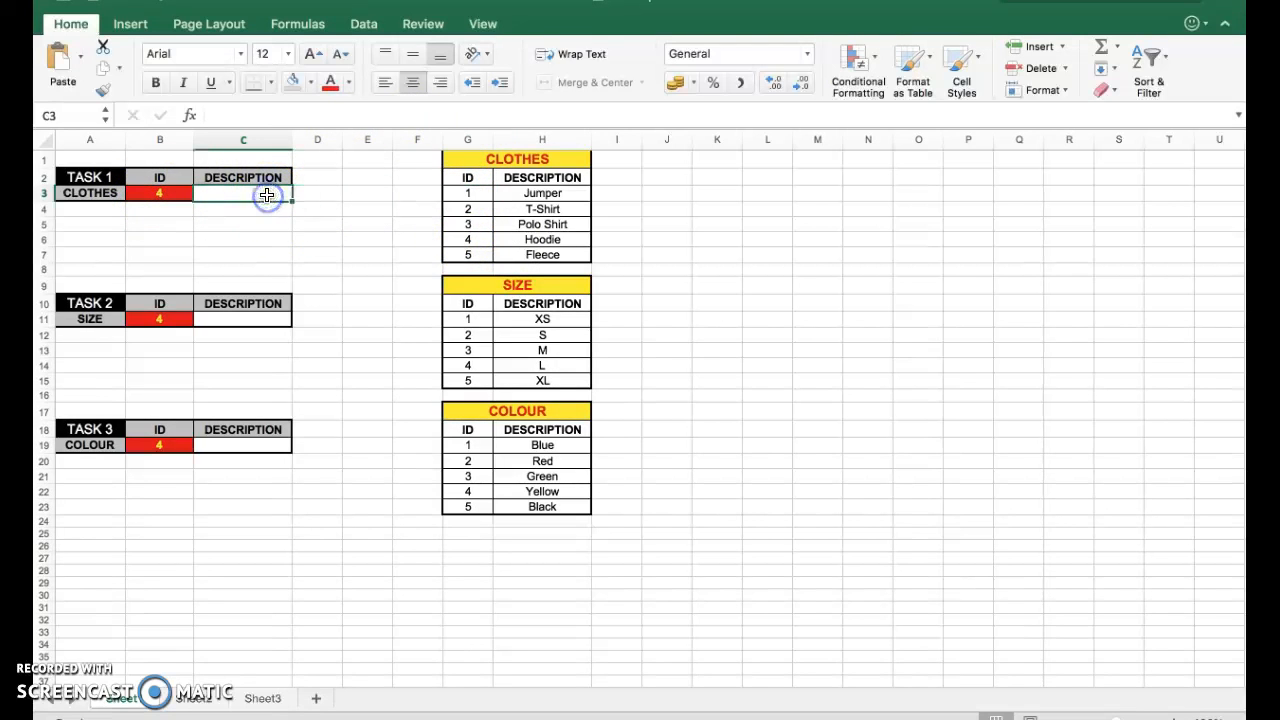
text(Hoodi)
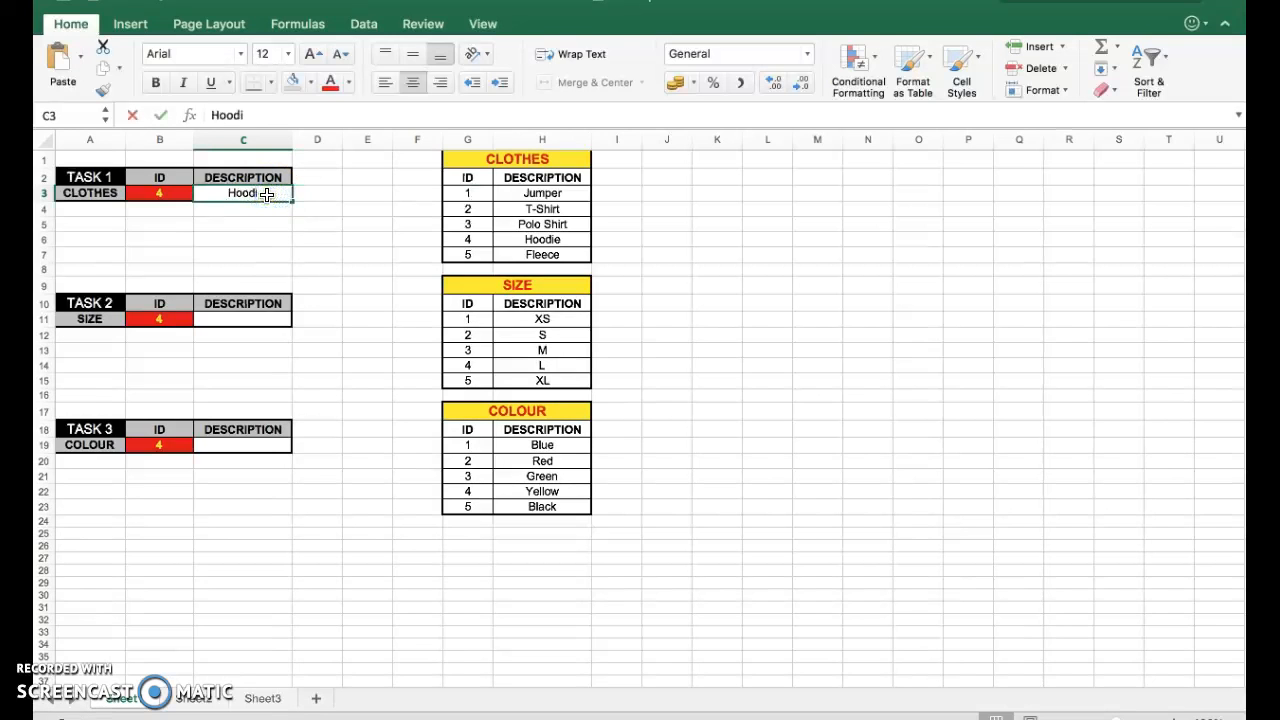
text(e)
click(267, 209)
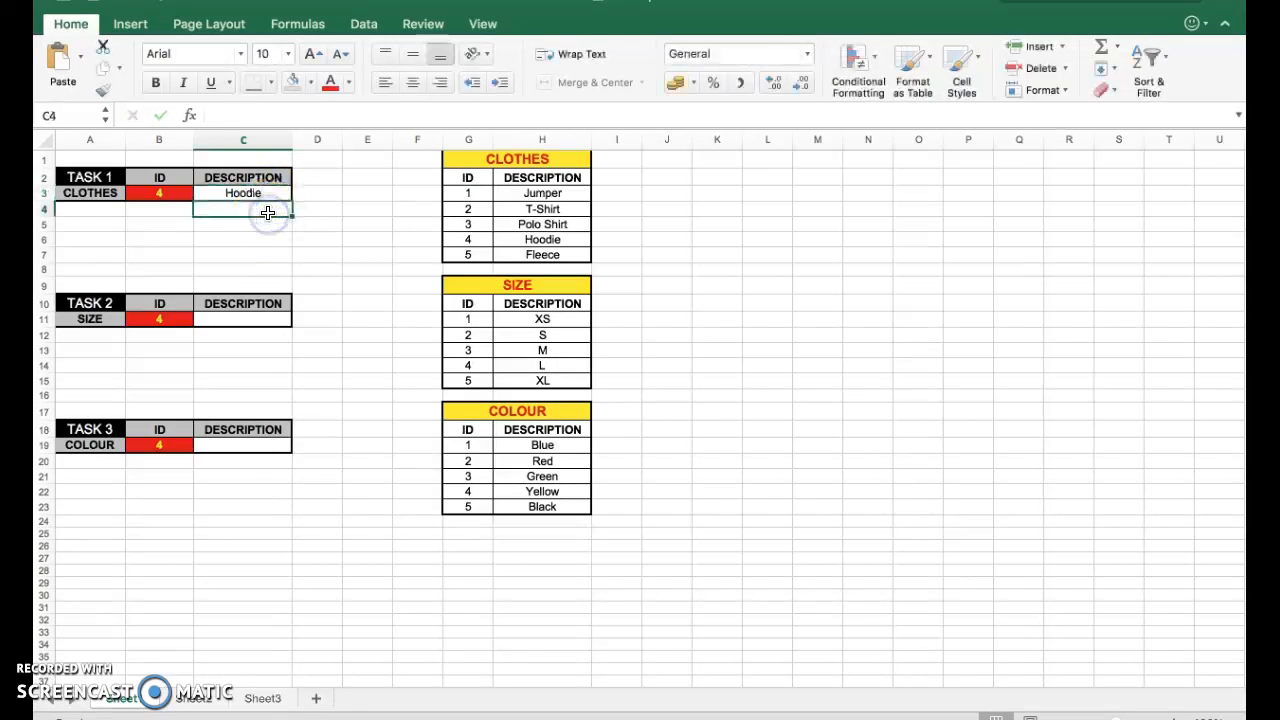
click(258, 193)
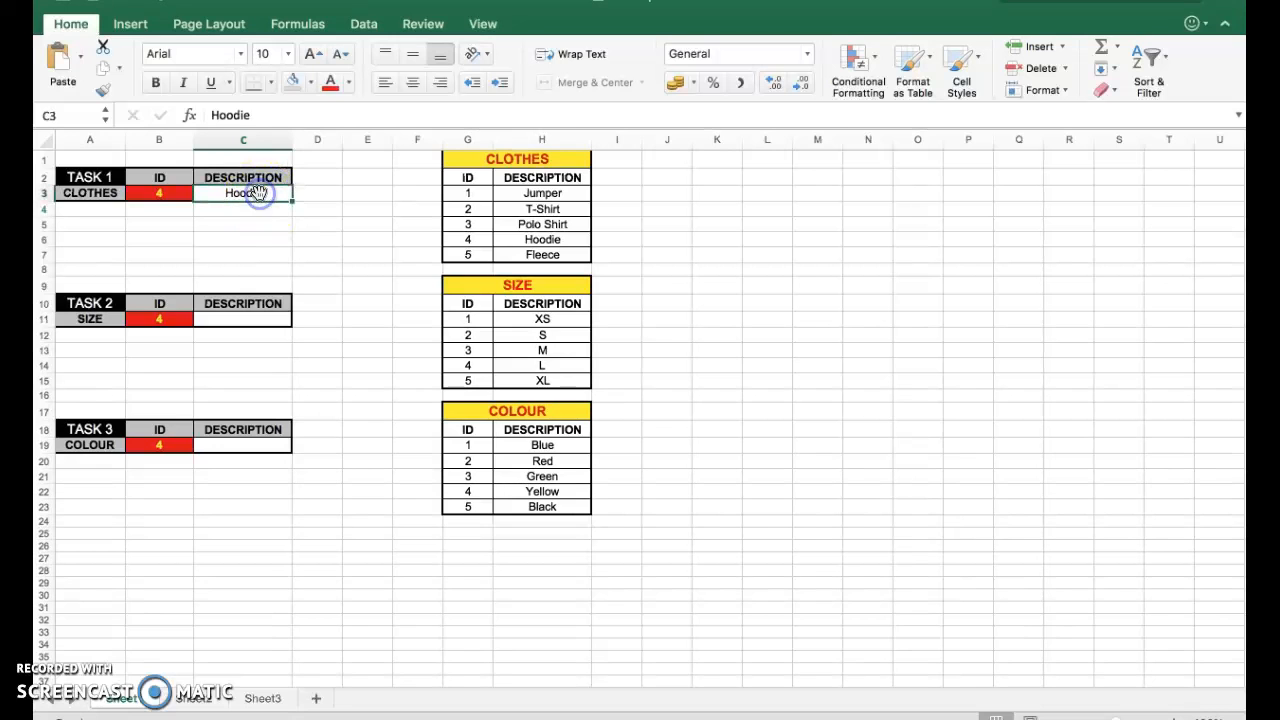
click(255, 205)
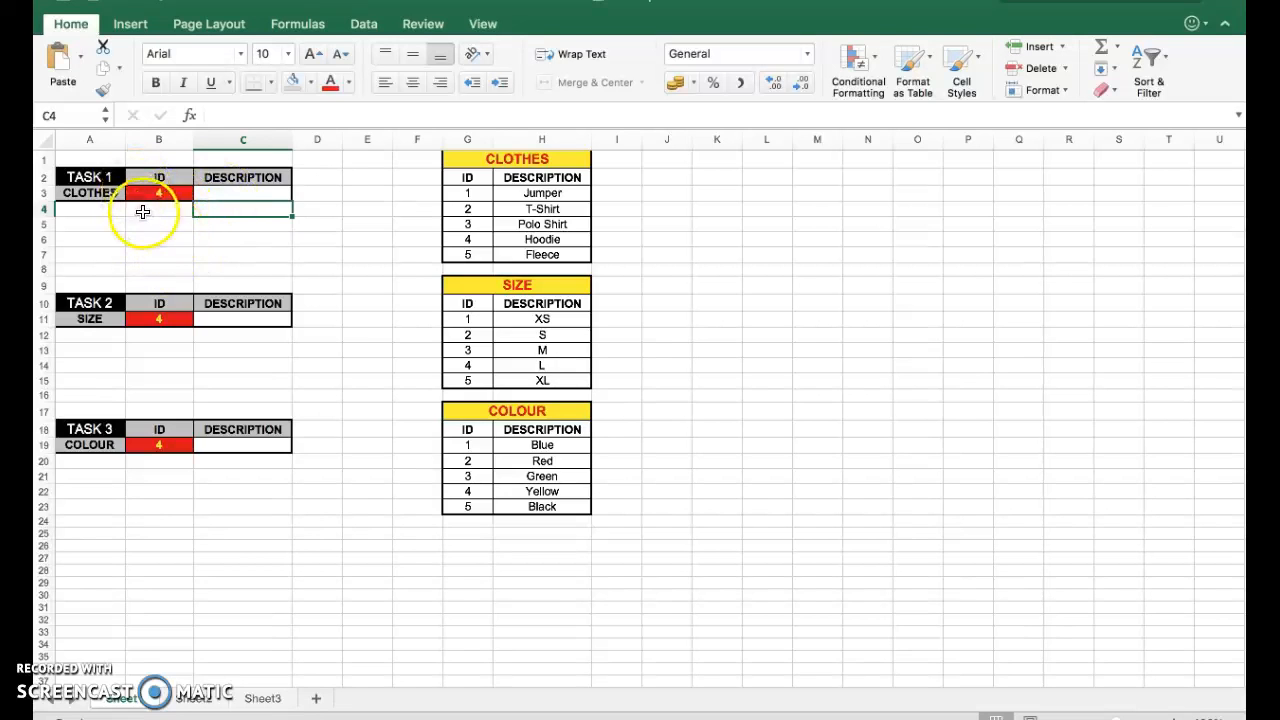
Name the clothes table range G2:H7 as clothes.
click(165, 195)
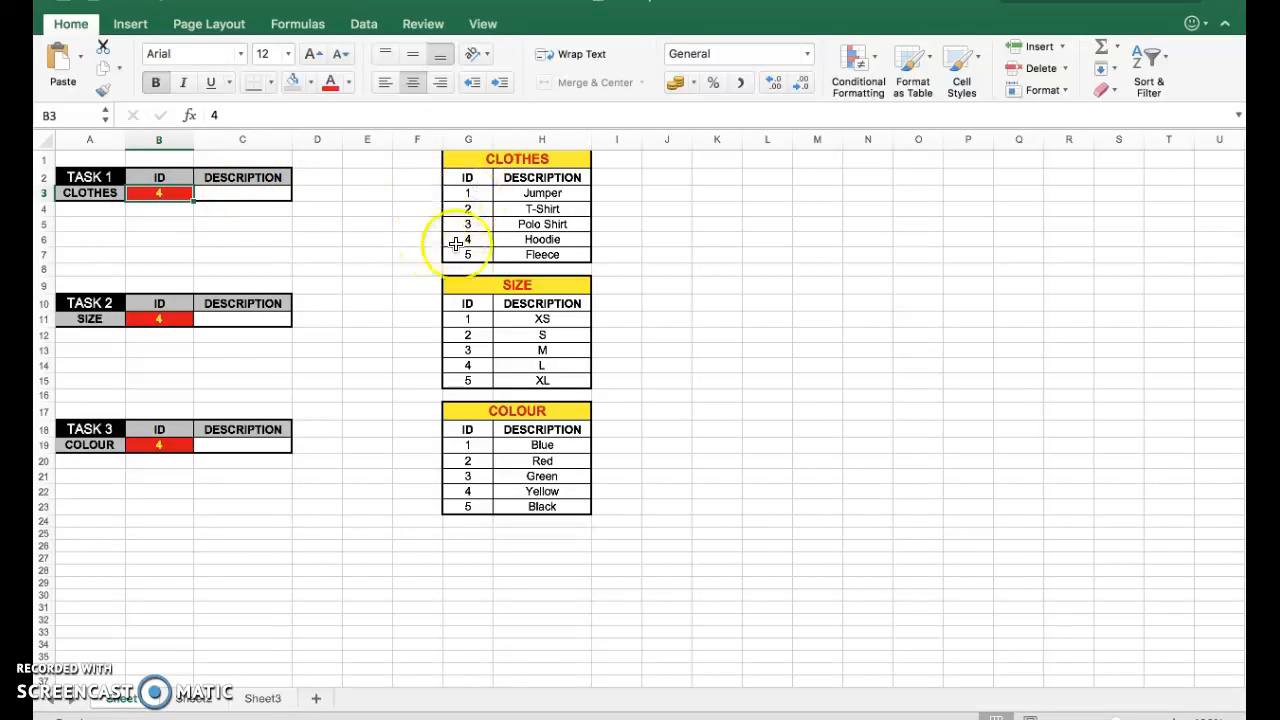
scroll(608, 286, down, 1)
scroll(608, 286, up, 1)
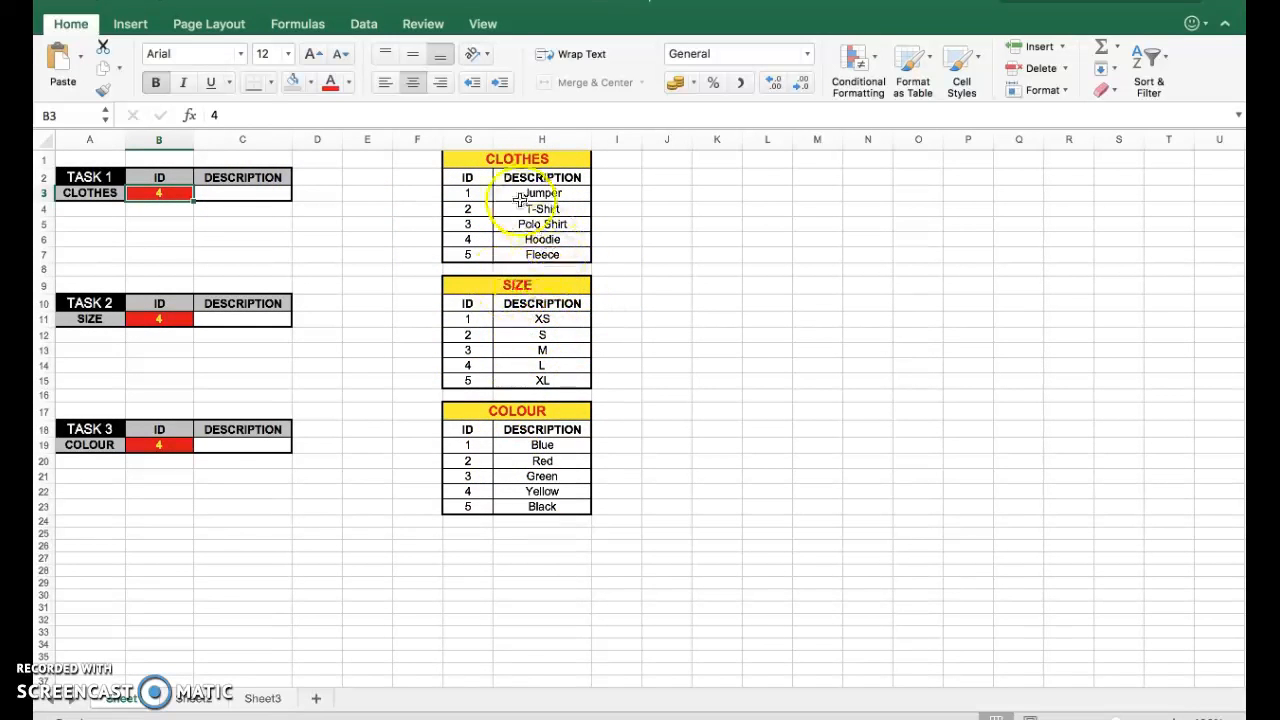
drag(469, 177, 535, 255)
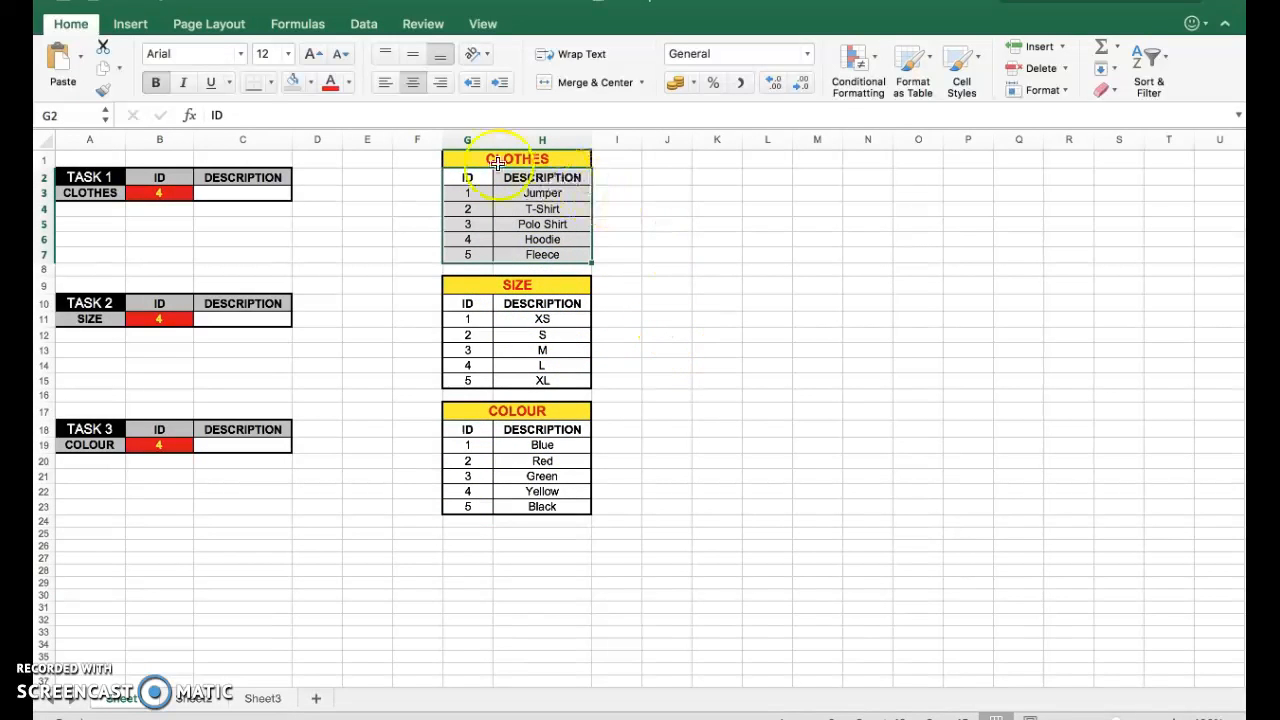
click(463, 153)
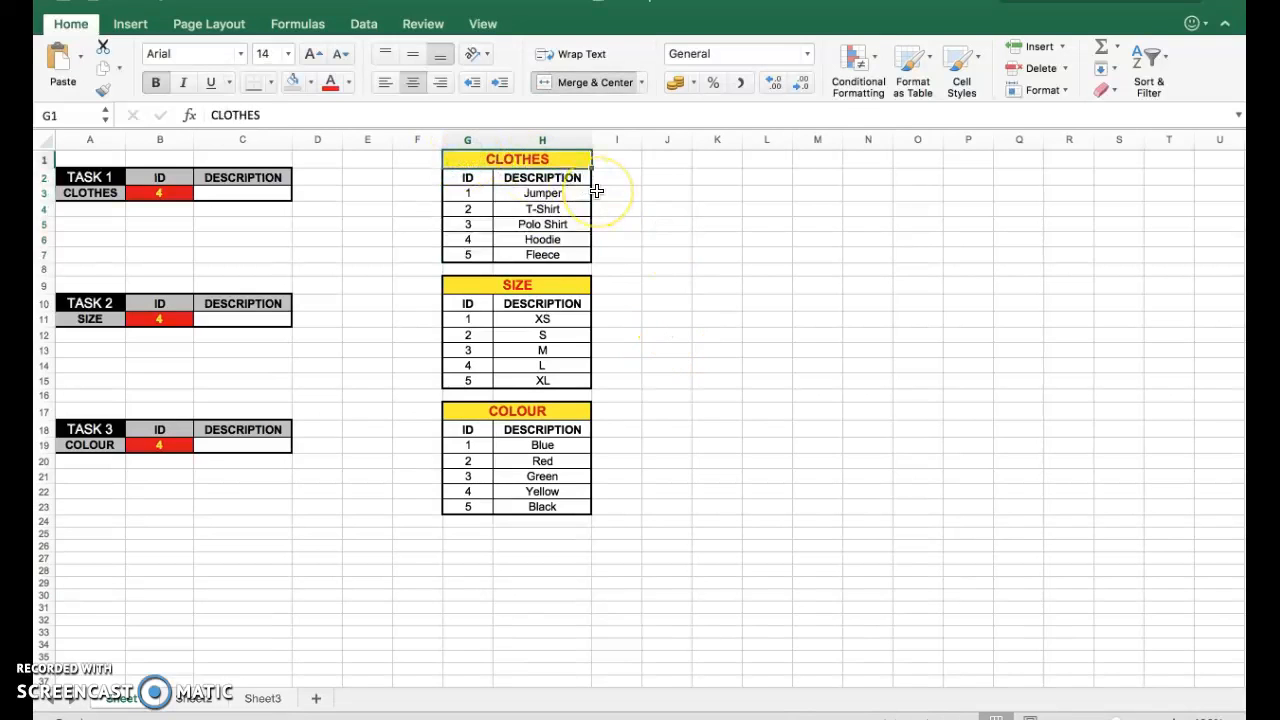
click(475, 180)
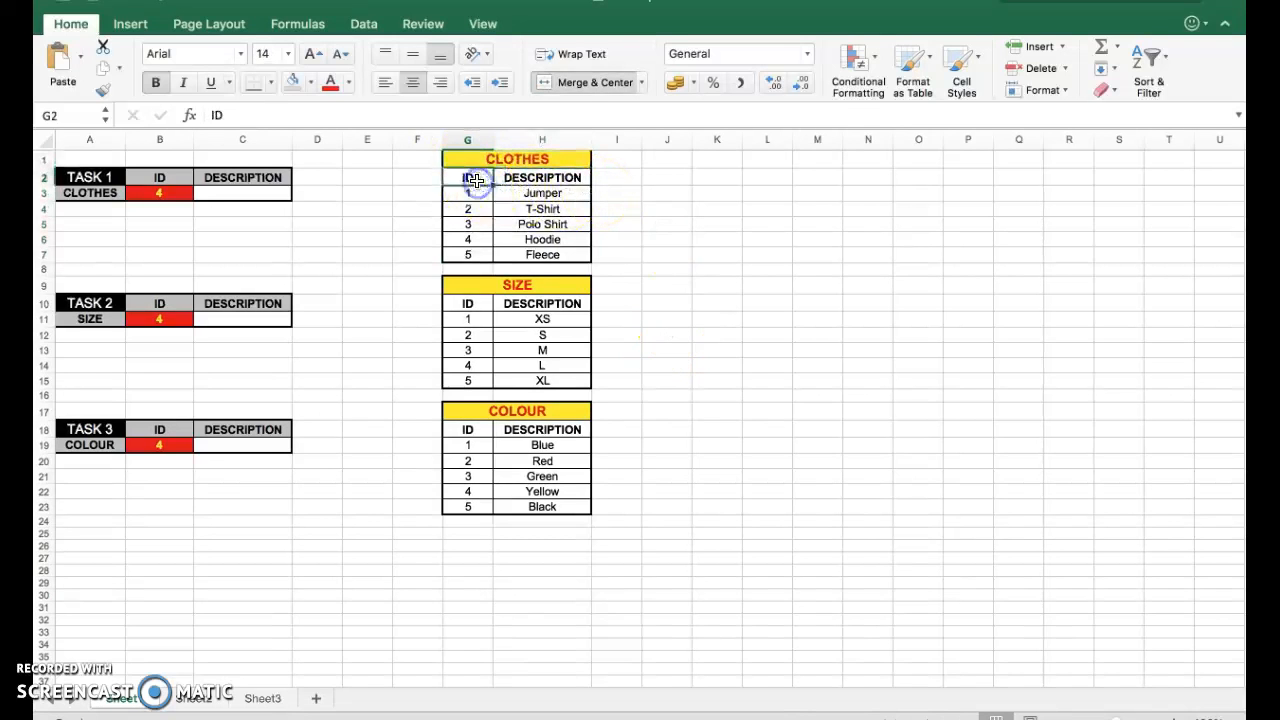
click(641, 245)
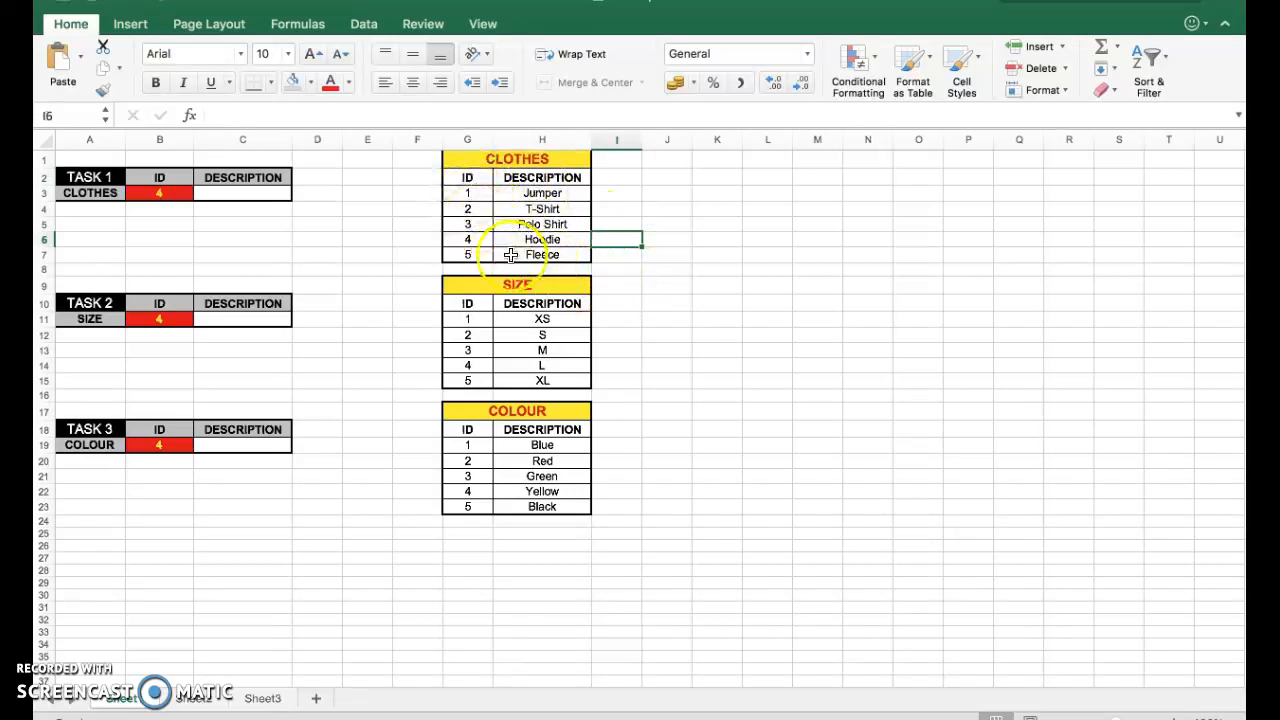
drag(467, 178, 508, 248)
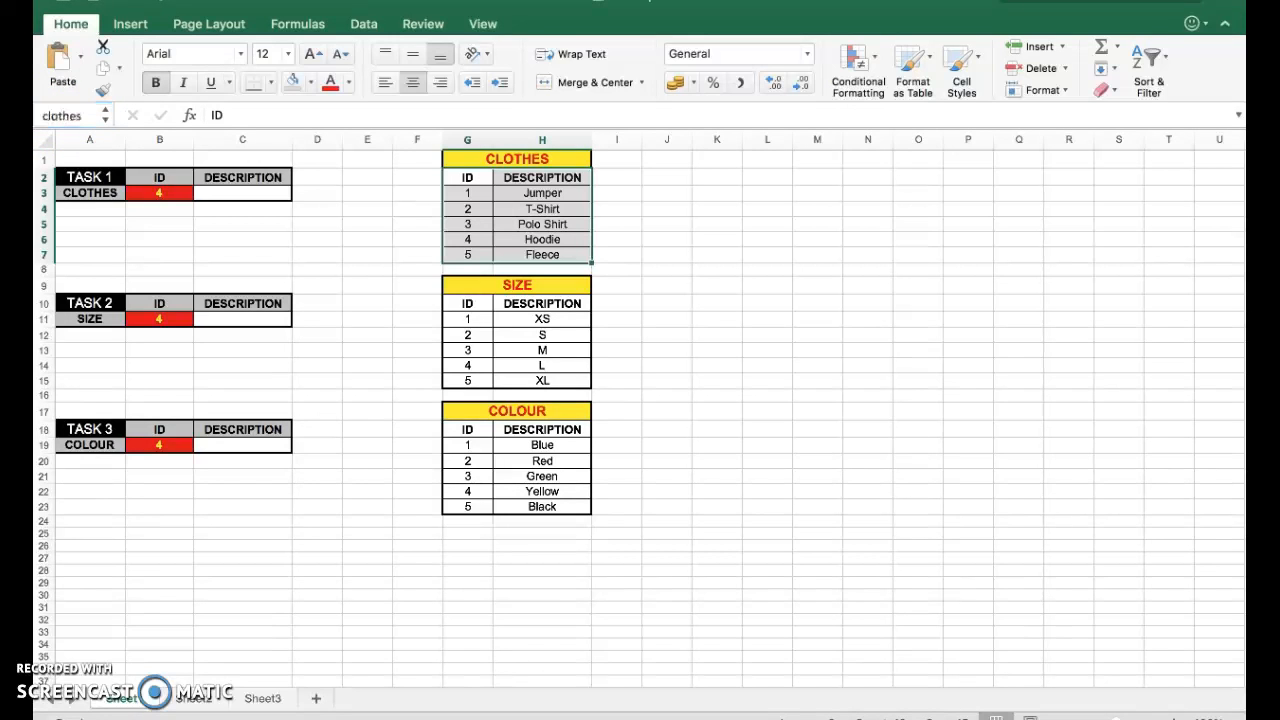
Name the size table range G10:H15 as size and the colour range G19:H23 as colour.
click(350, 223)
drag(468, 178, 524, 251)
click(86, 118)
drag(468, 304, 515, 382)
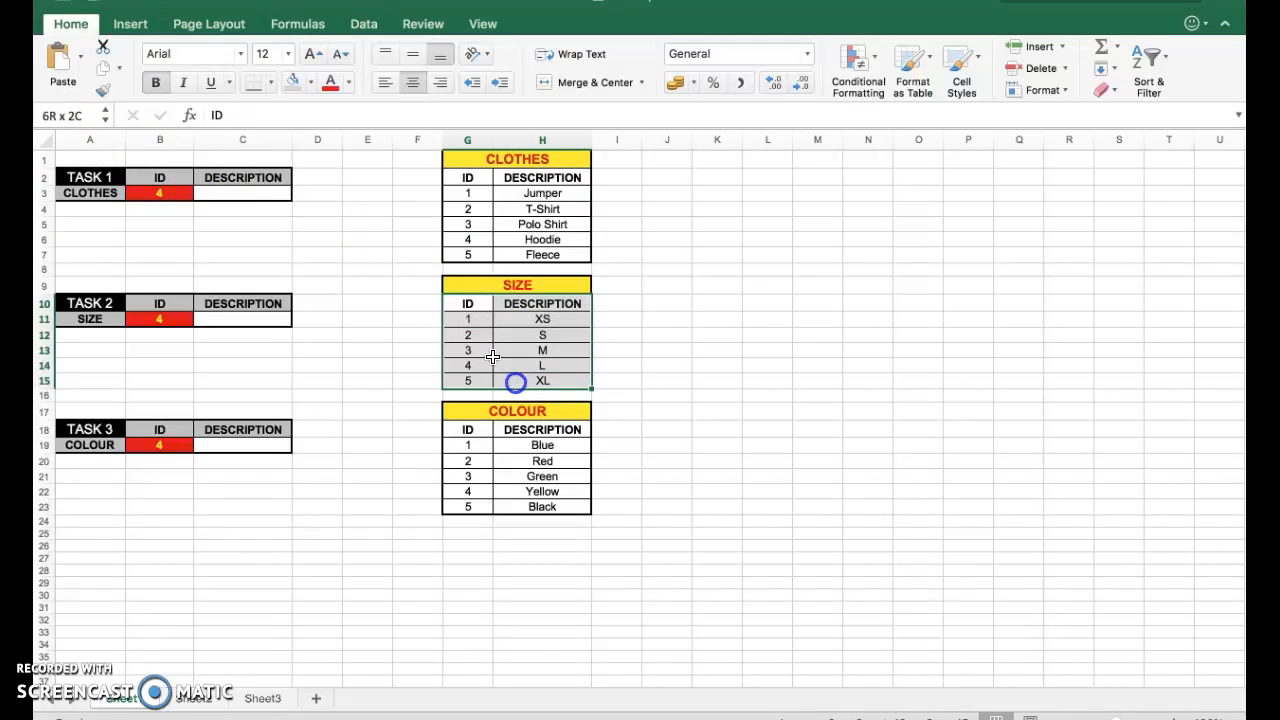
click(83, 114)
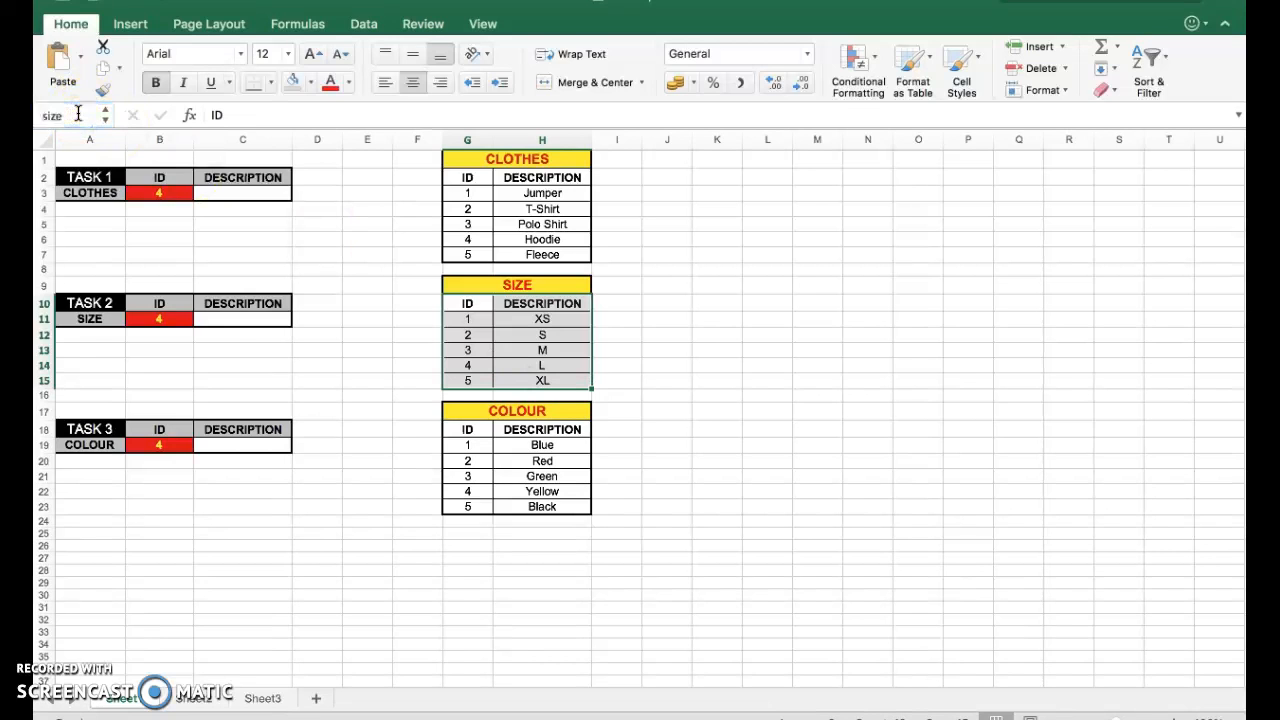
drag(467, 445, 529, 503)
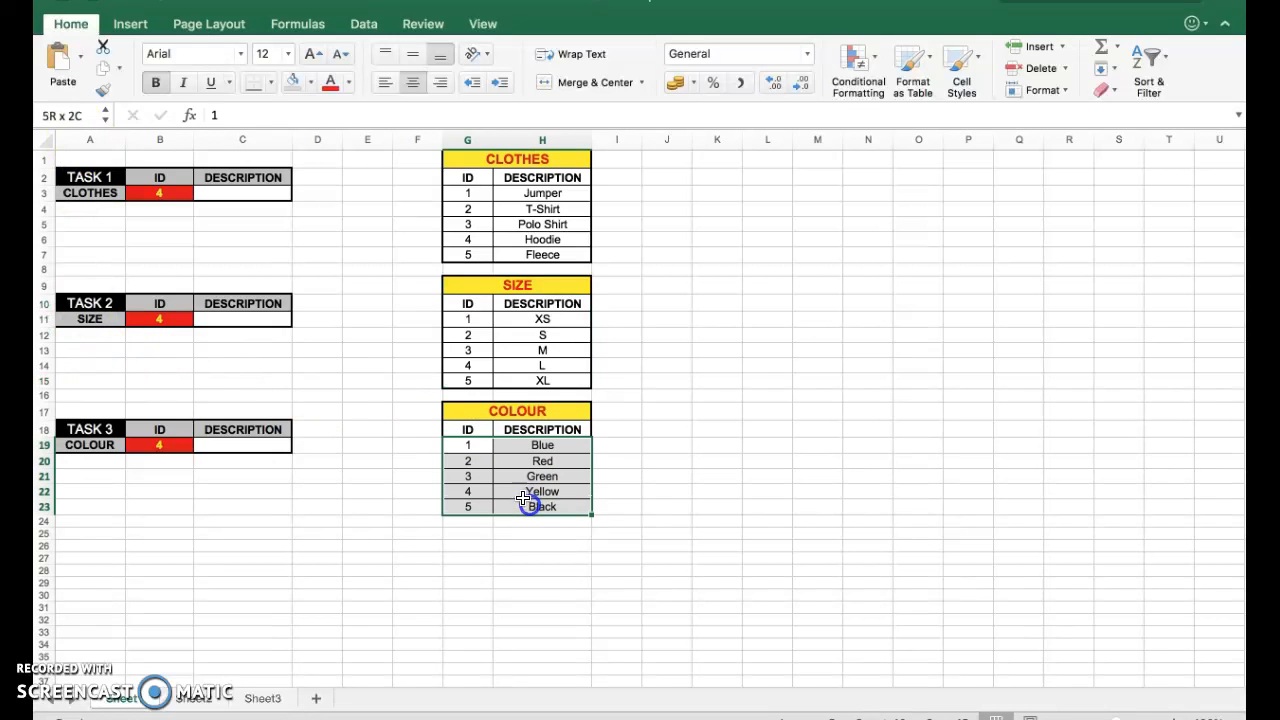
click(75, 120)
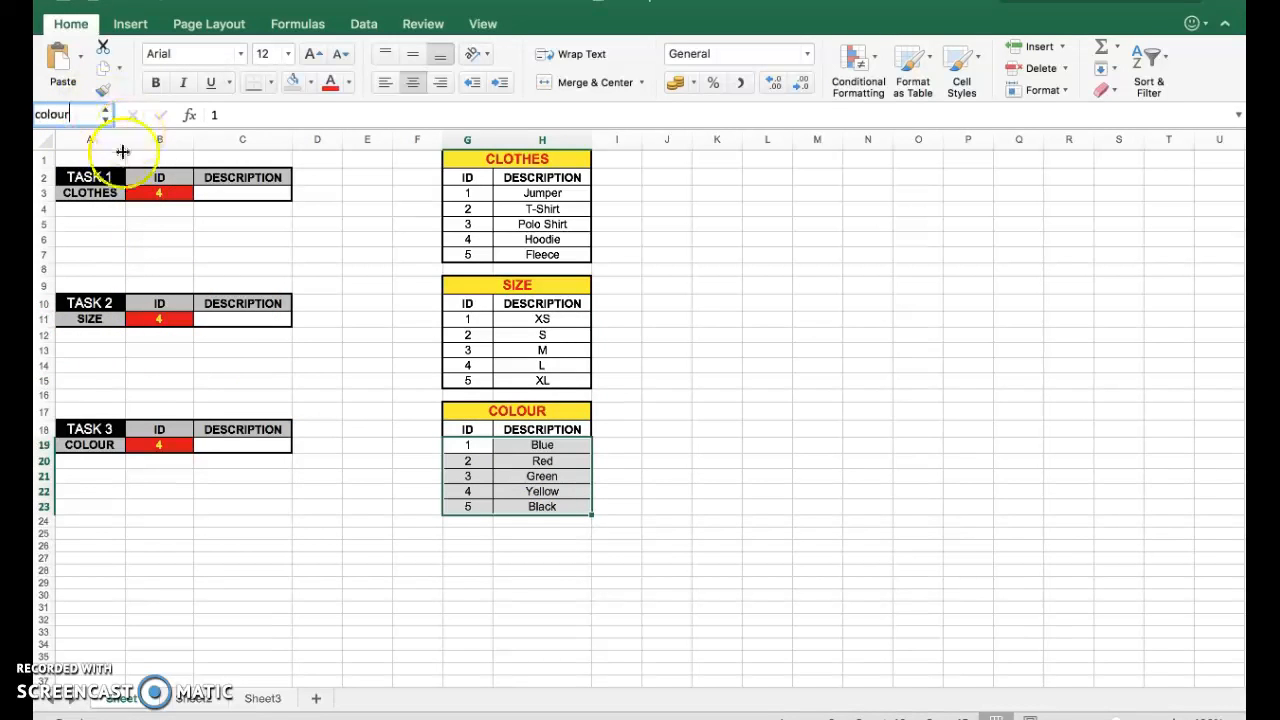
Insert a VLOOKUP function in the clothes description cell C3 with B3 as the lookup value.
click(264, 196)
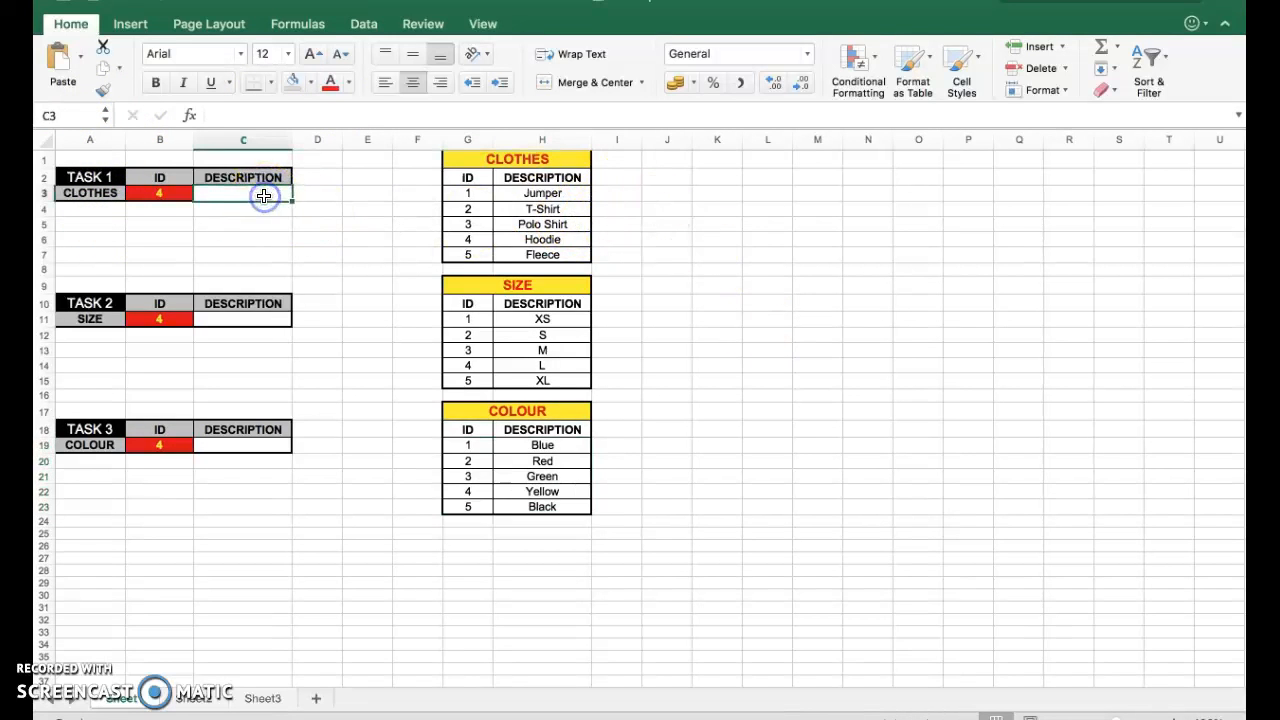
click(186, 119)
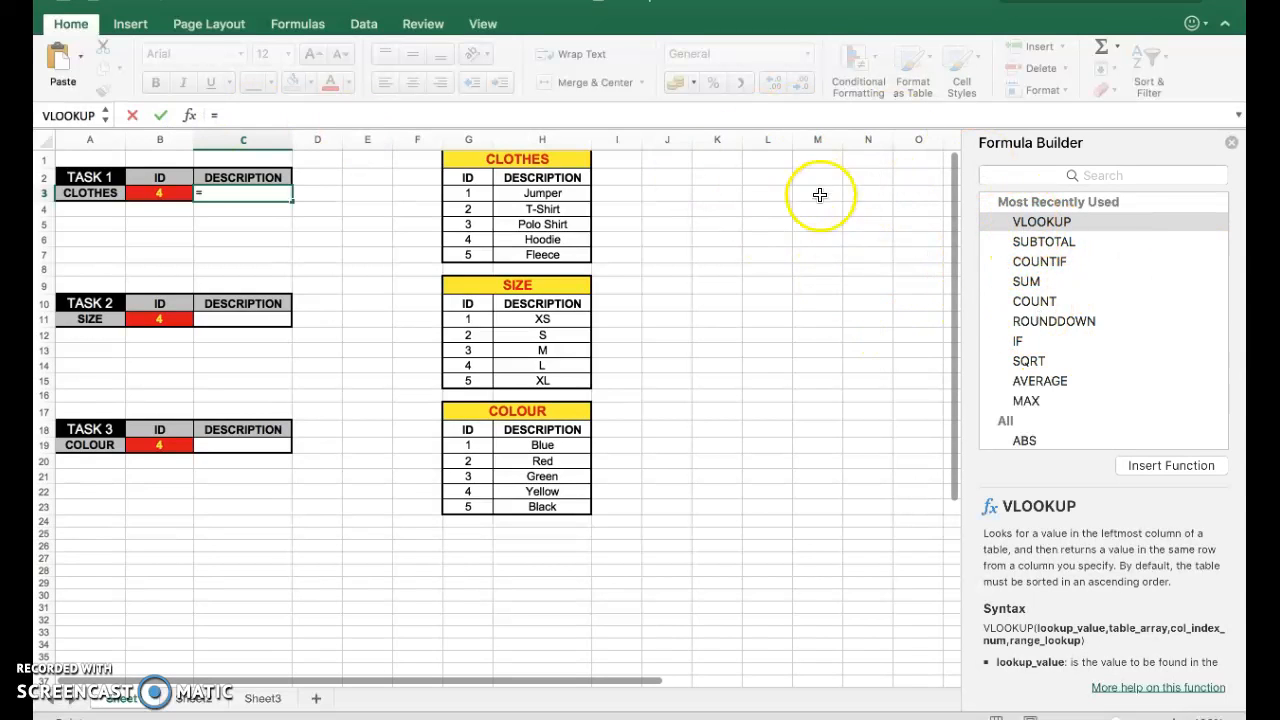
click(1089, 176)
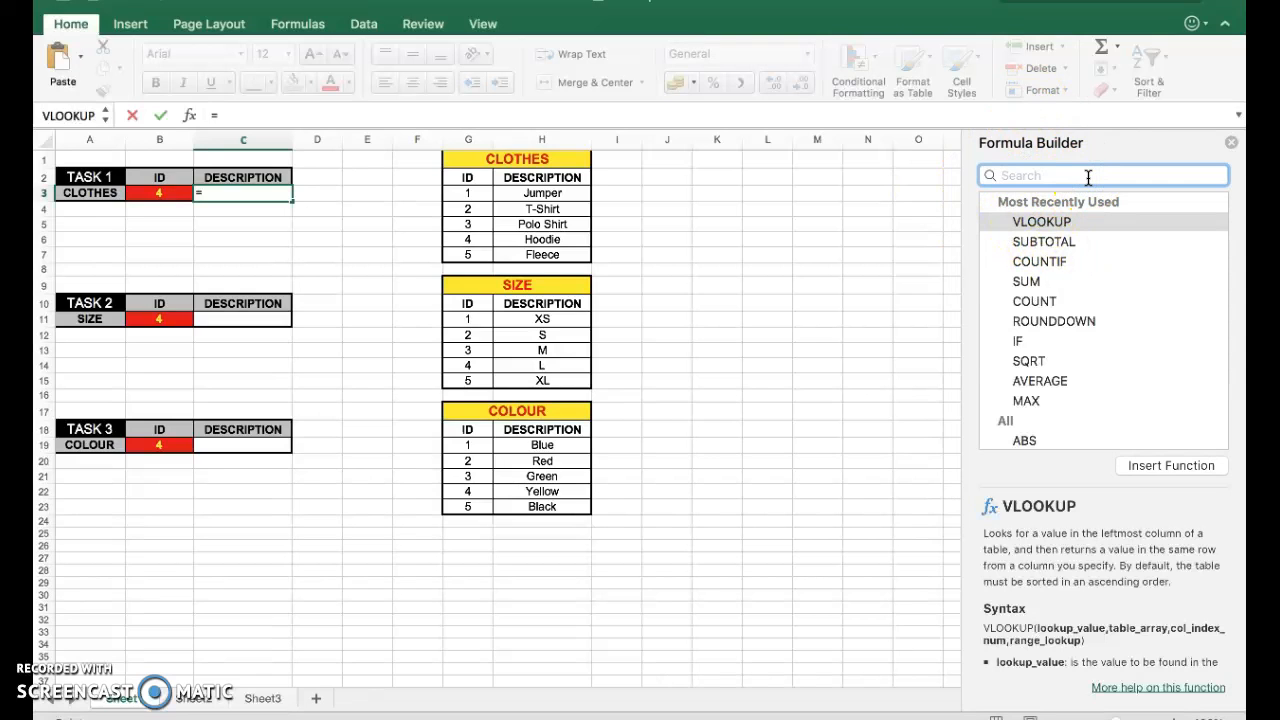
text(vlookup)
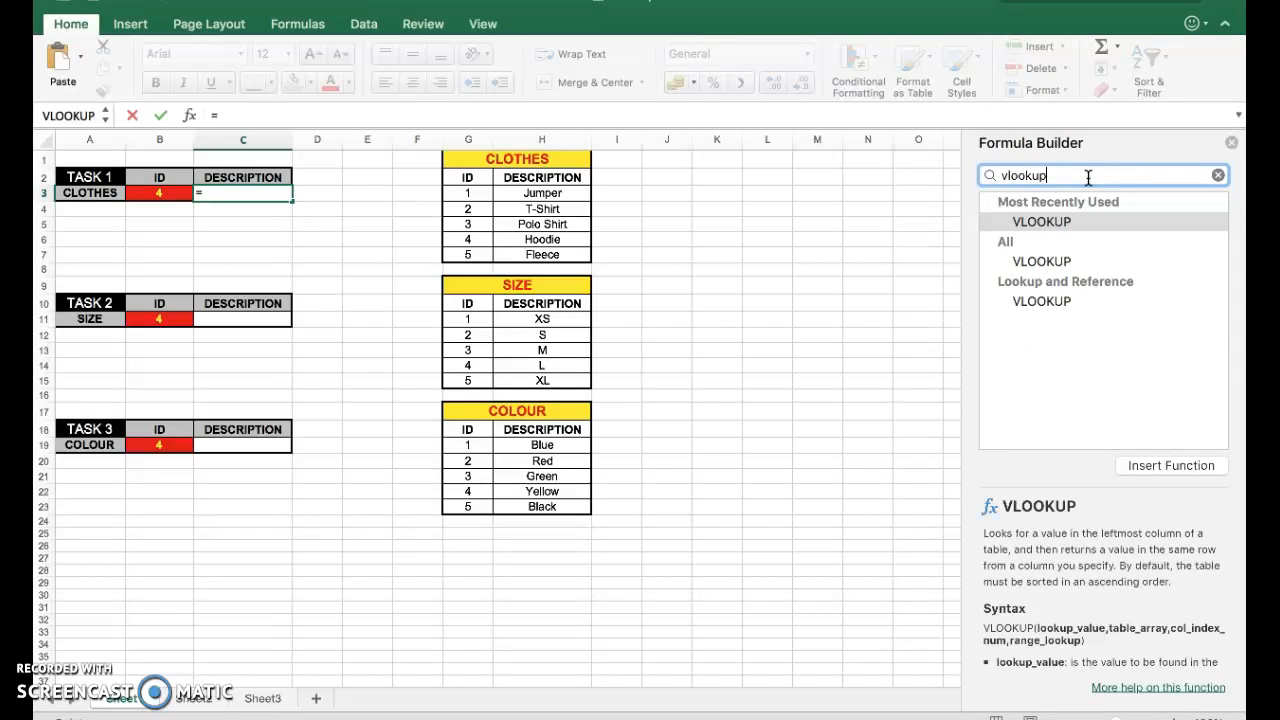
click(1040, 262)
double_click(1040, 262)
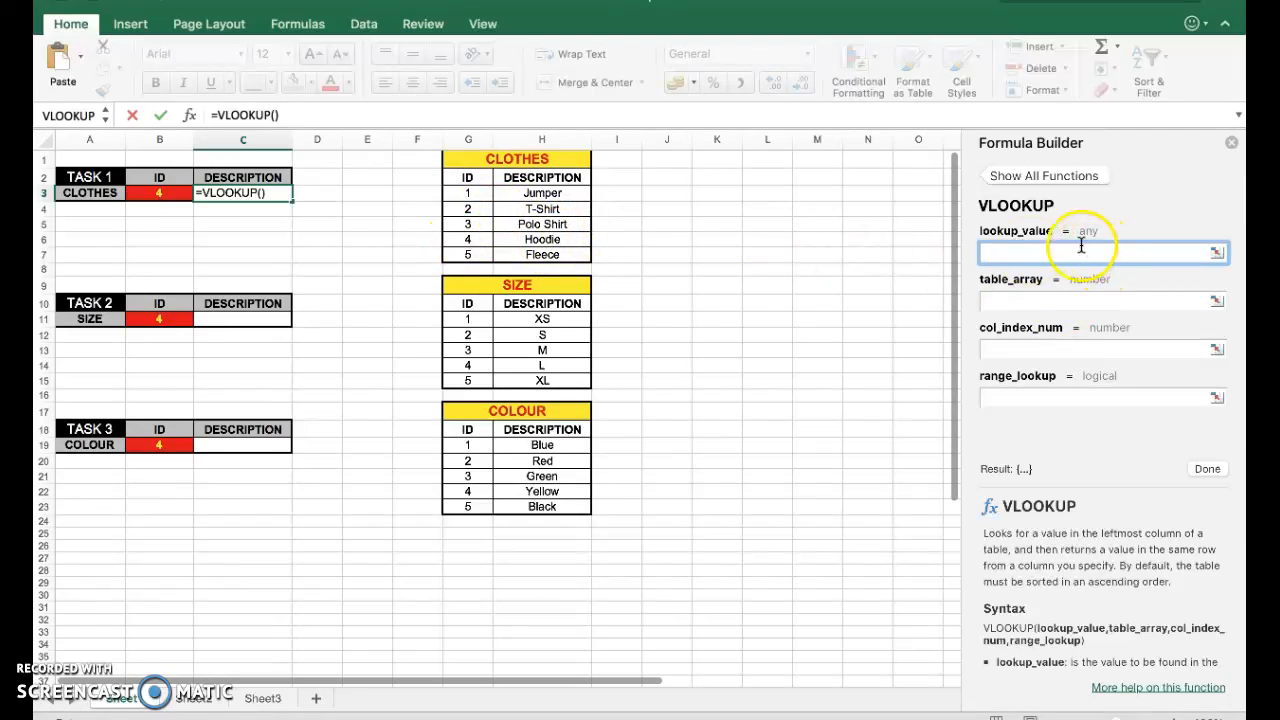
click(157, 193)
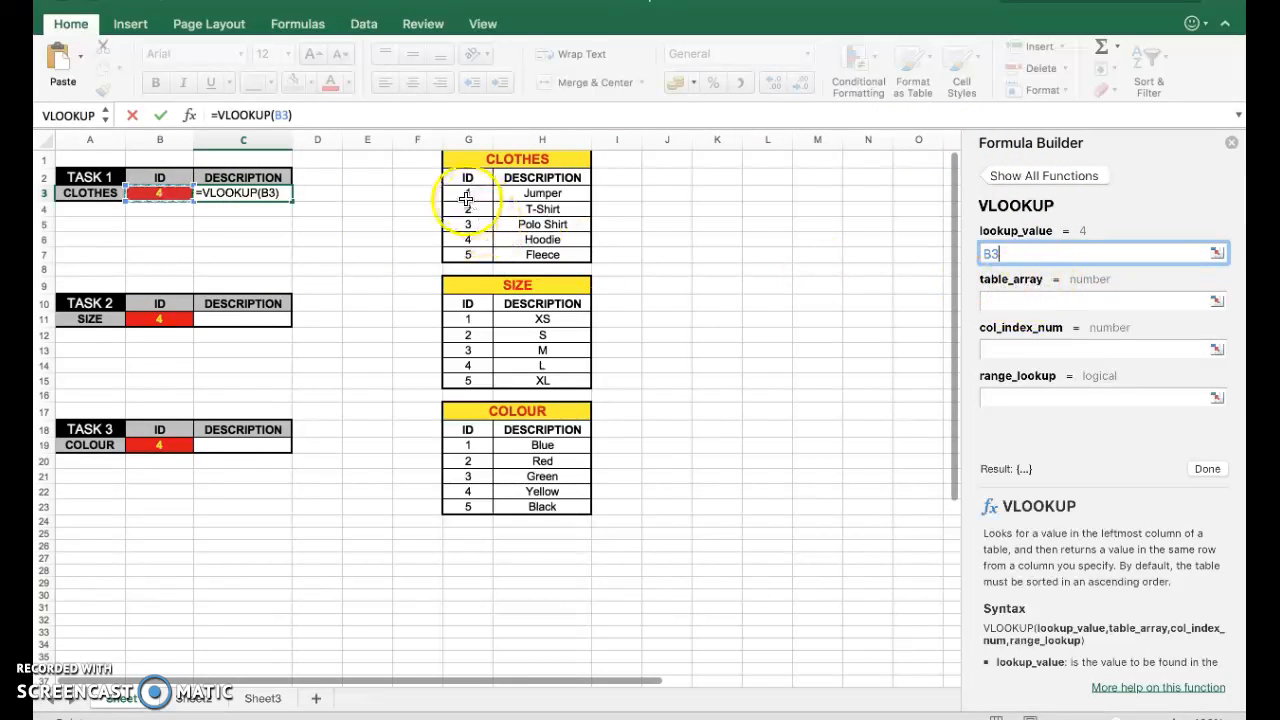
Enter the clothes name as the VLOOKUP table array.
click(1042, 305)
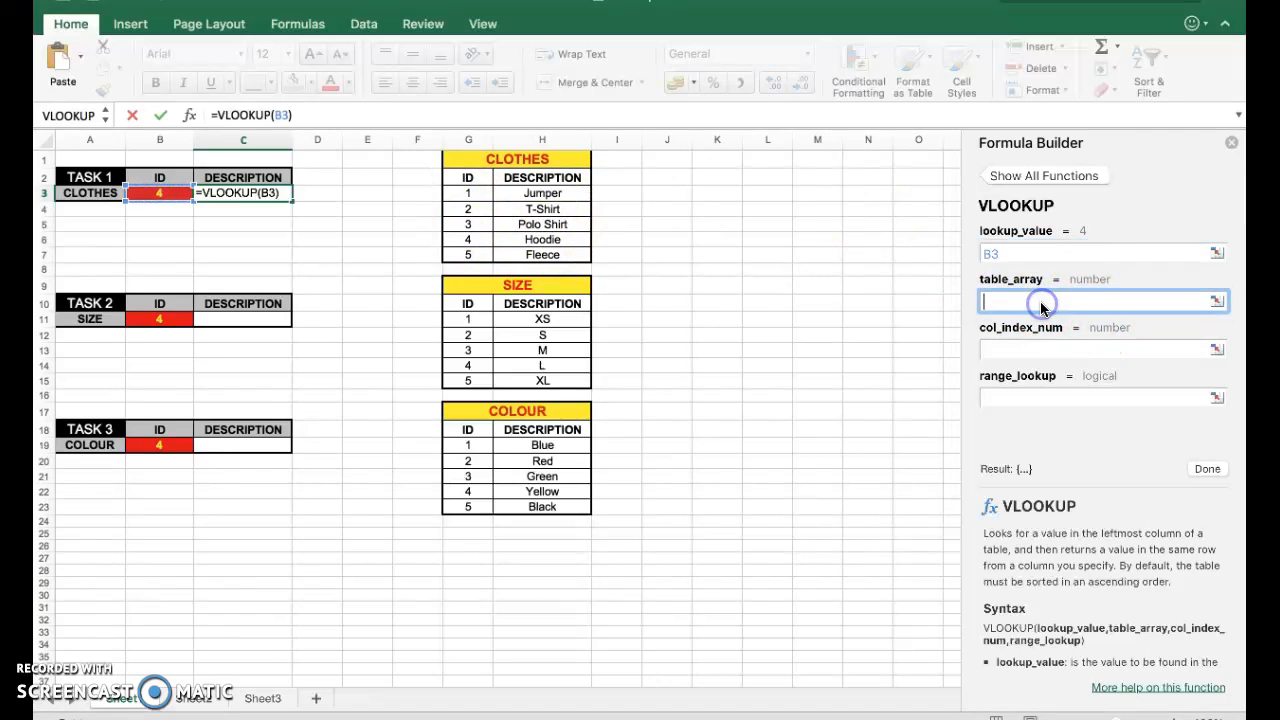
text(clothes)
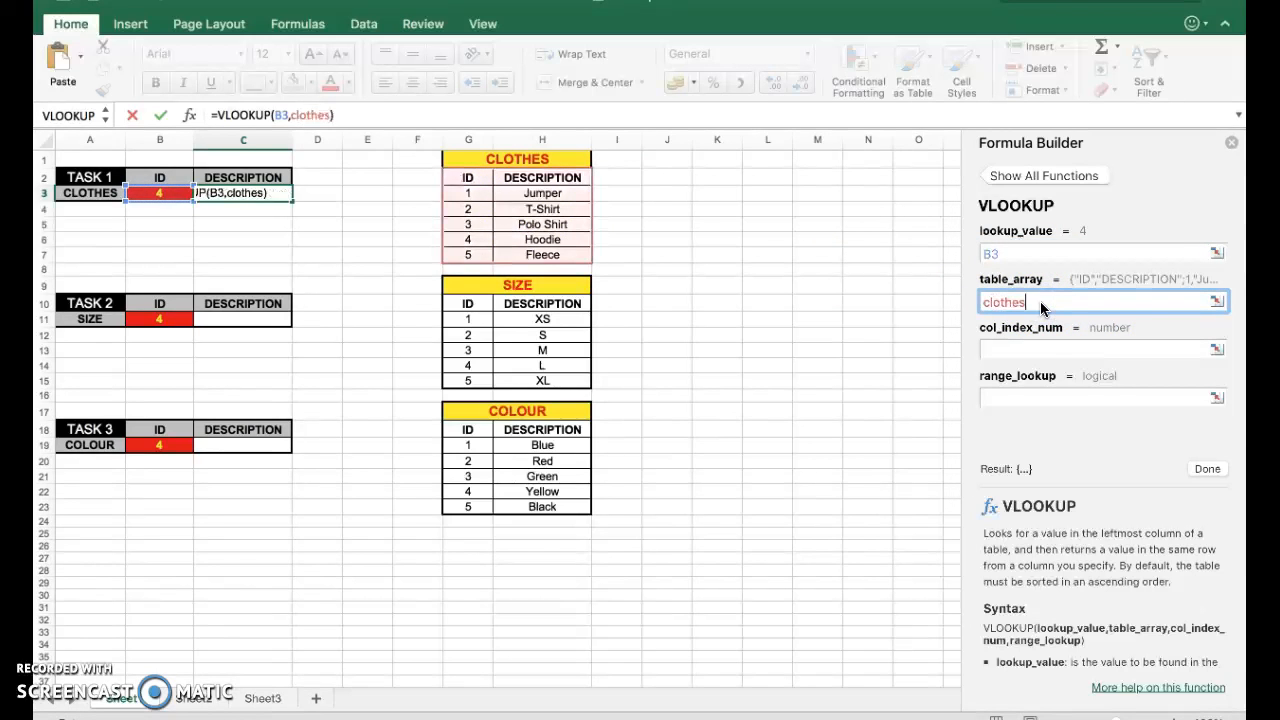
click(1025, 347)
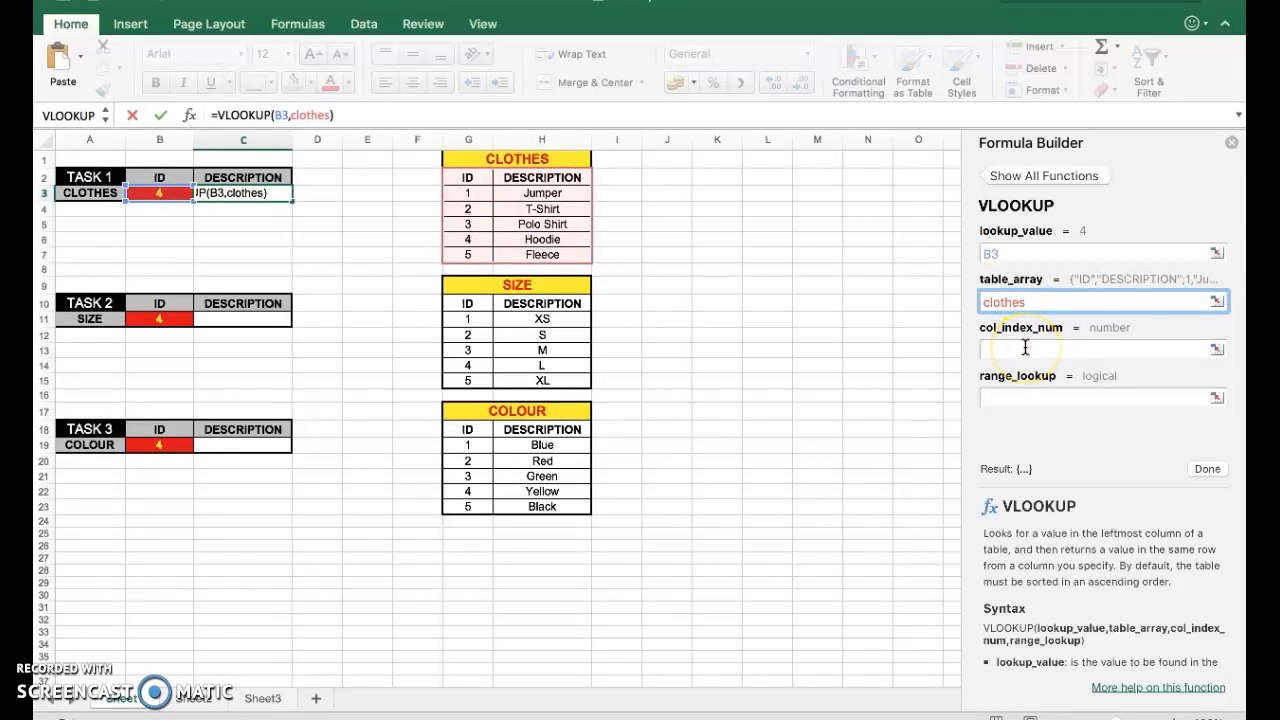
click(1040, 349)
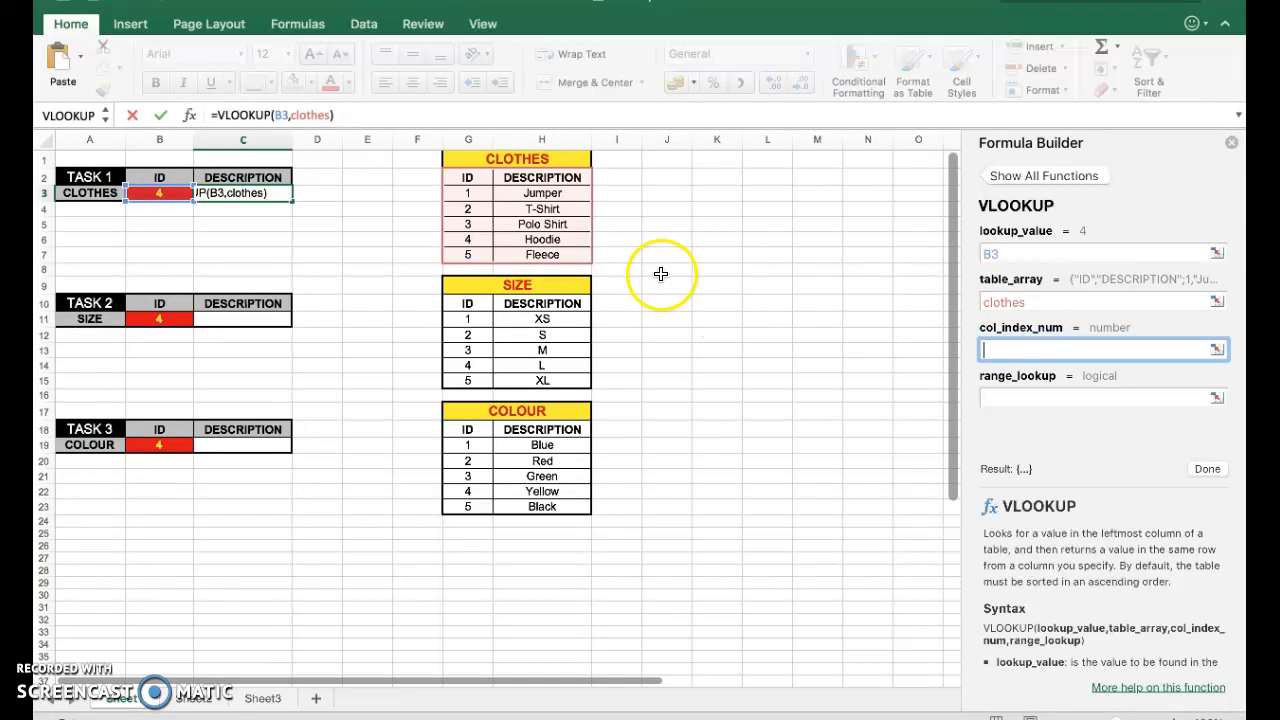
Replace the table array with the range G3:H7.
double_click(1020, 301)
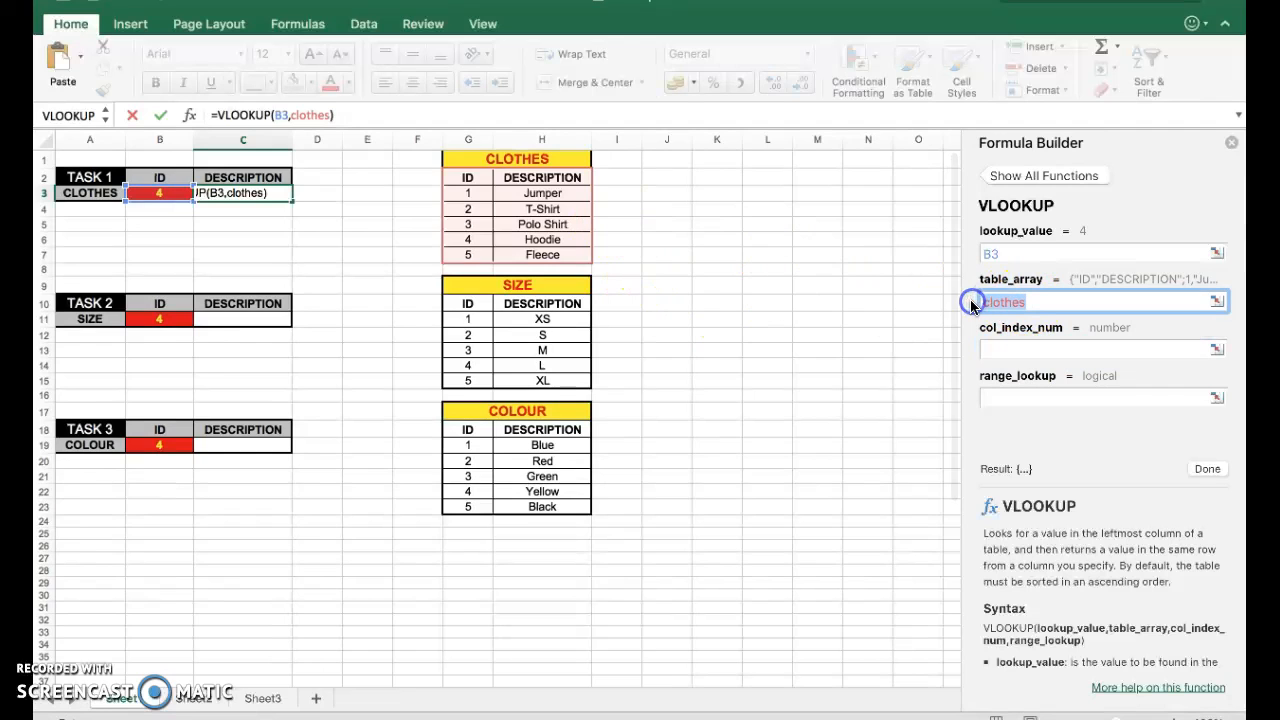
key(BackSpace)
drag(470, 193, 535, 256)
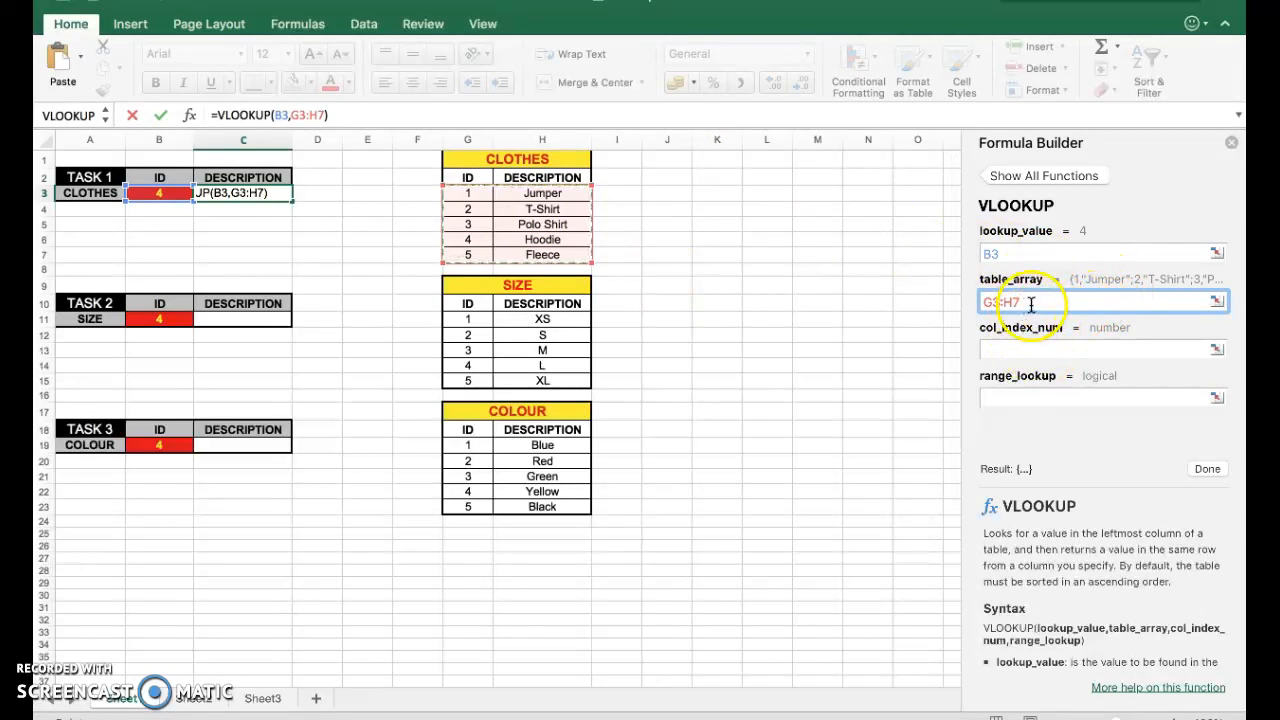
Set the column index to 2, finish the function and close the Formula Builder.
click(1025, 348)
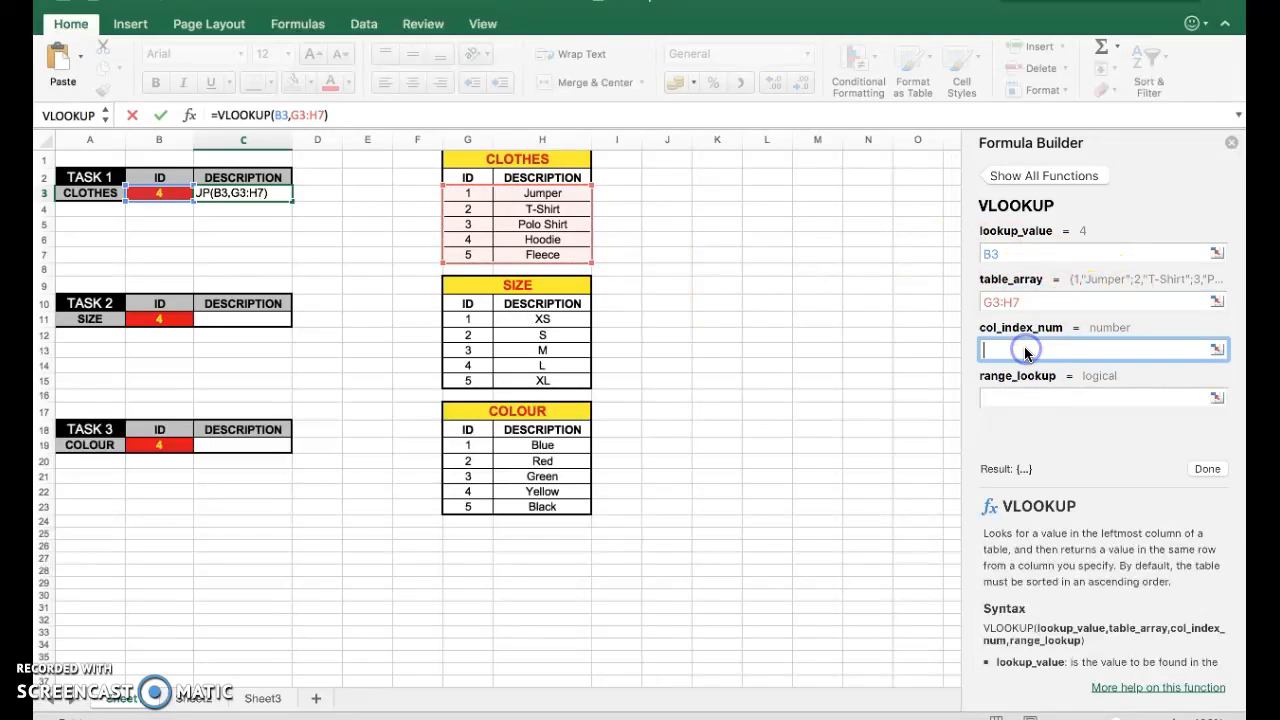
scroll(603, 386, down, 1)
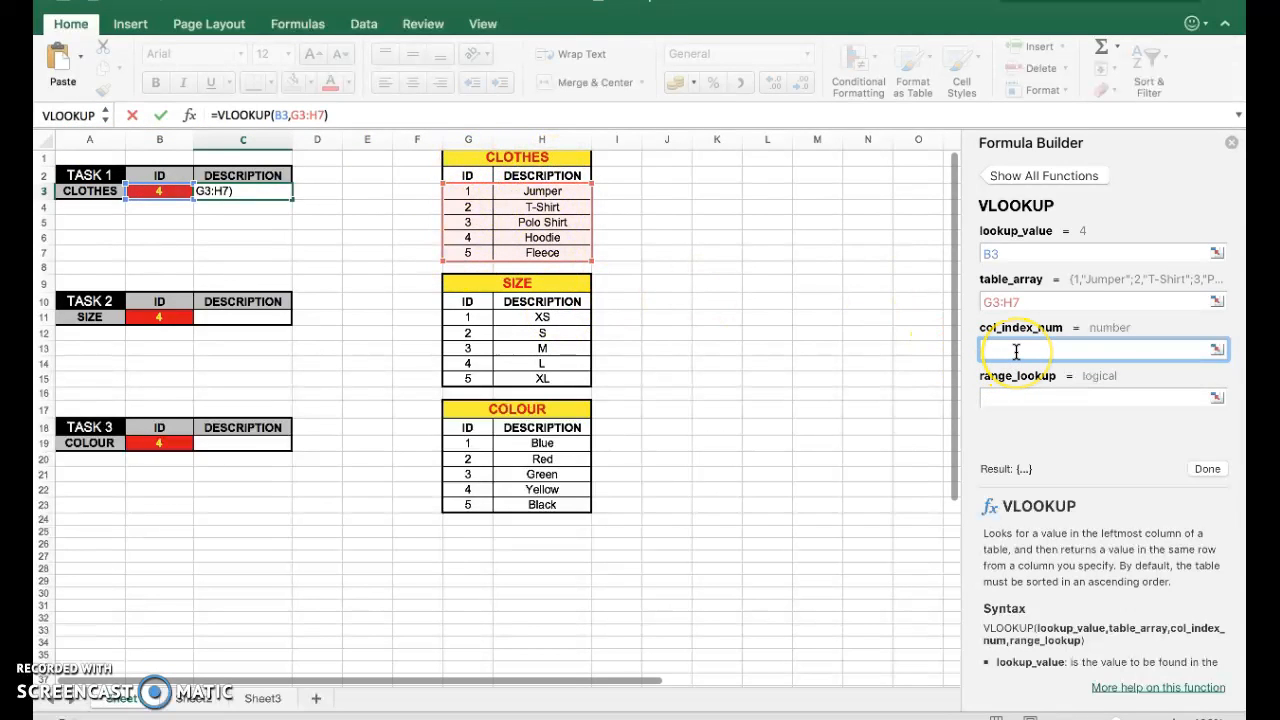
text(2)
click(541, 207)
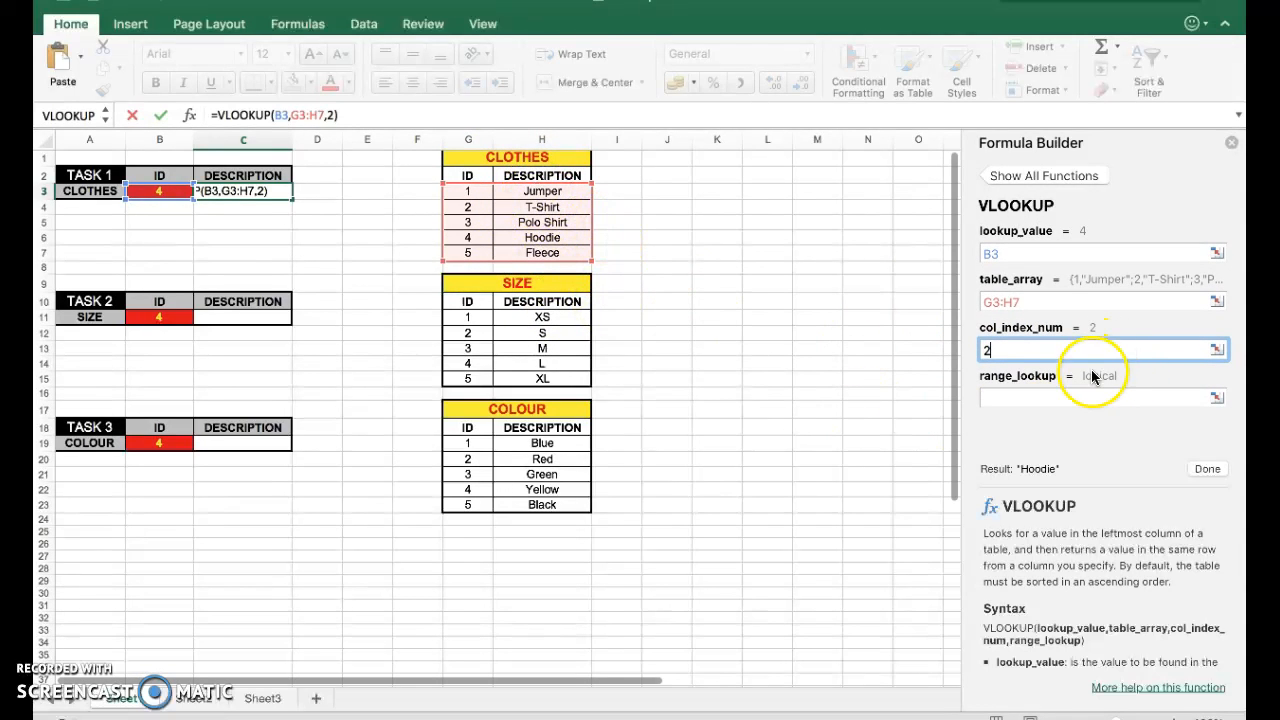
click(1207, 469)
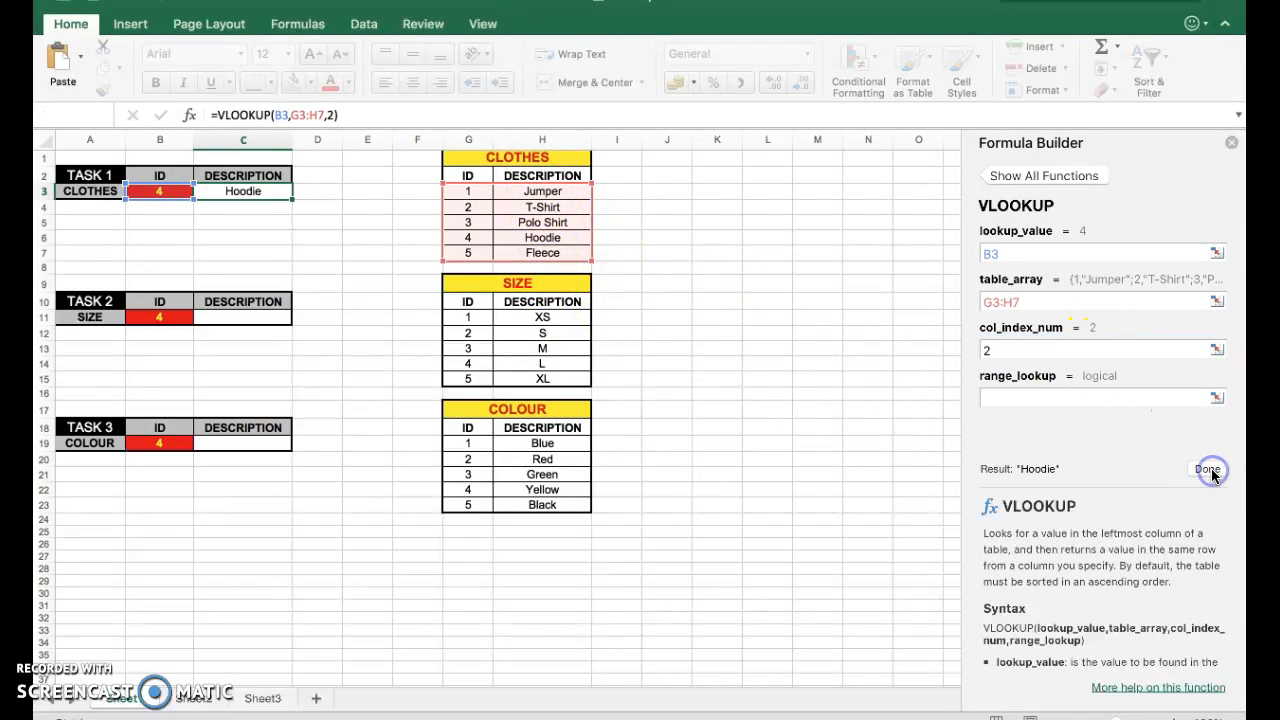
click(1234, 141)
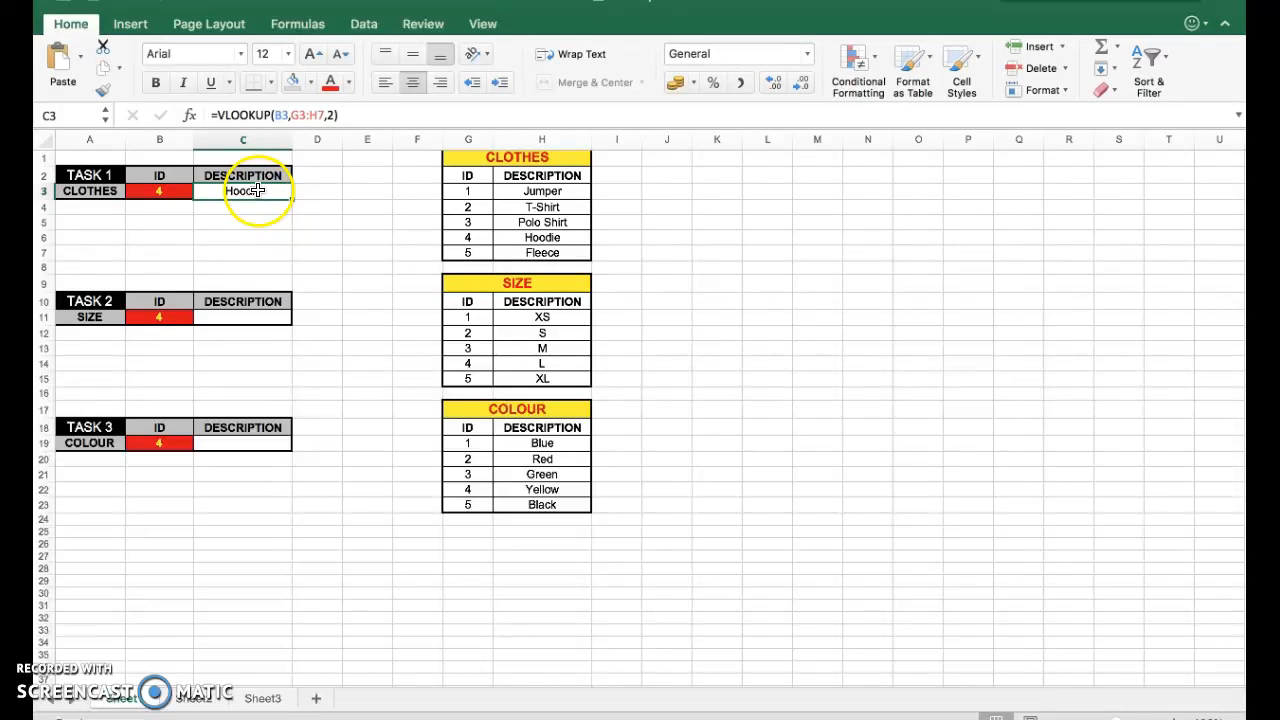
Change the clothes ID in B3 to 1.
click(164, 192)
text(1)
click(175, 220)
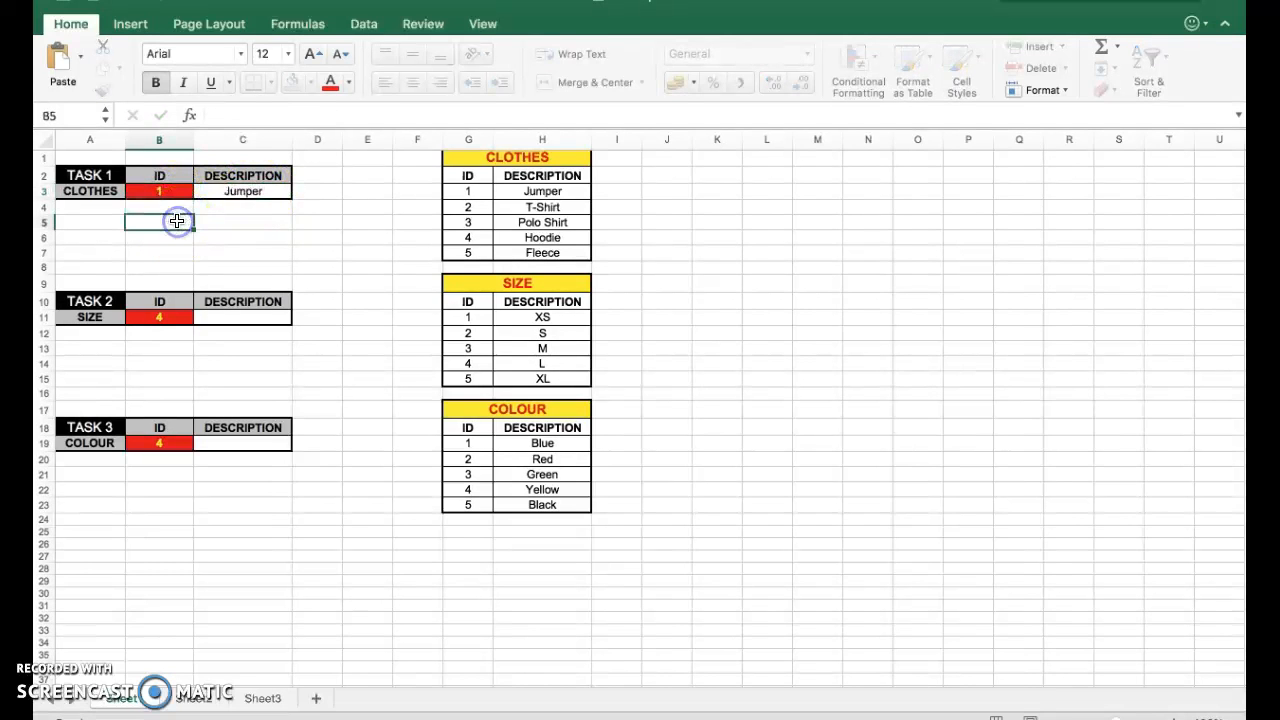
Replace the table array in C3's VLOOKUP with the name clothes.
click(248, 192)
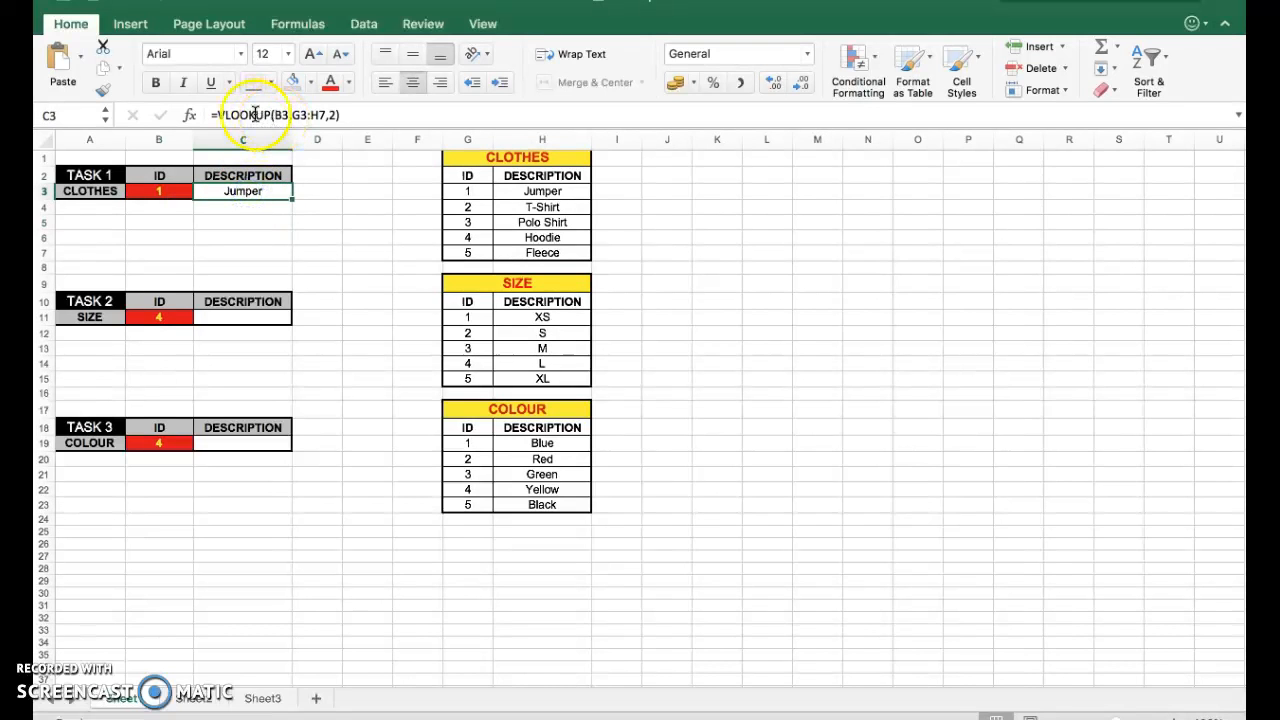
click(191, 118)
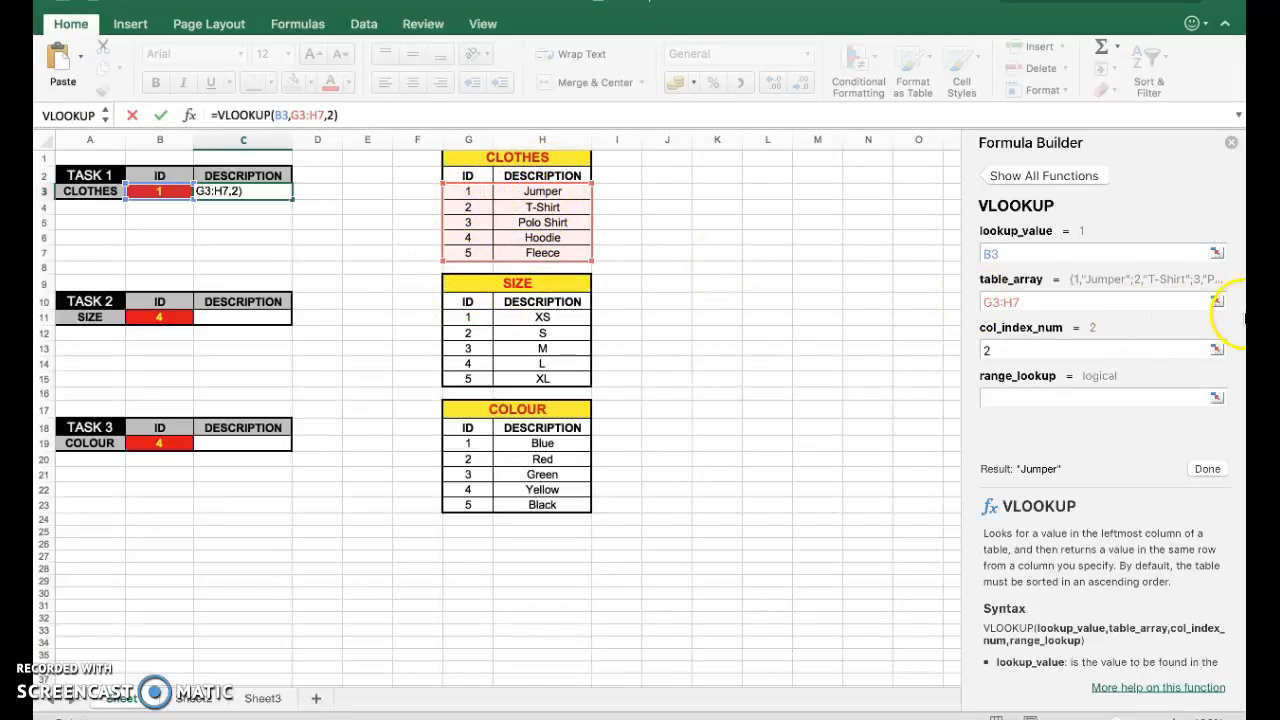
drag(1020, 306, 980, 300)
text(clothes)
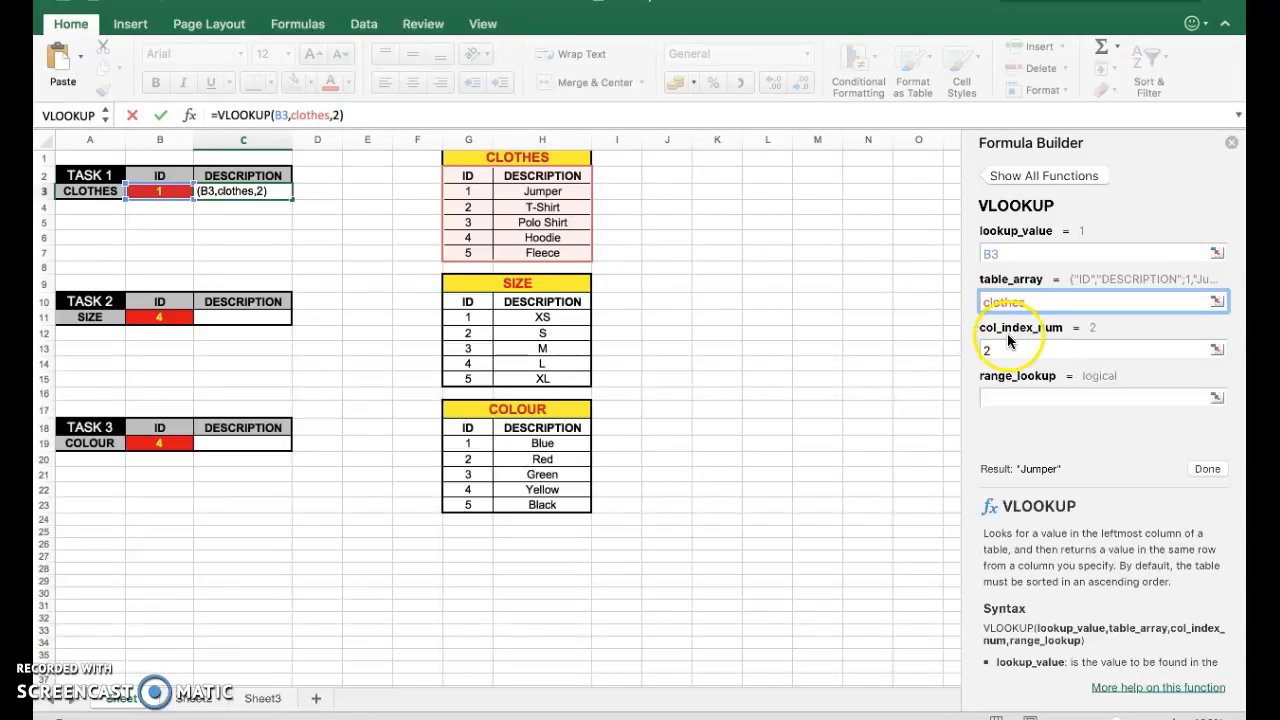
Set the column index to 1 and confirm the formula.
click(1013, 349)
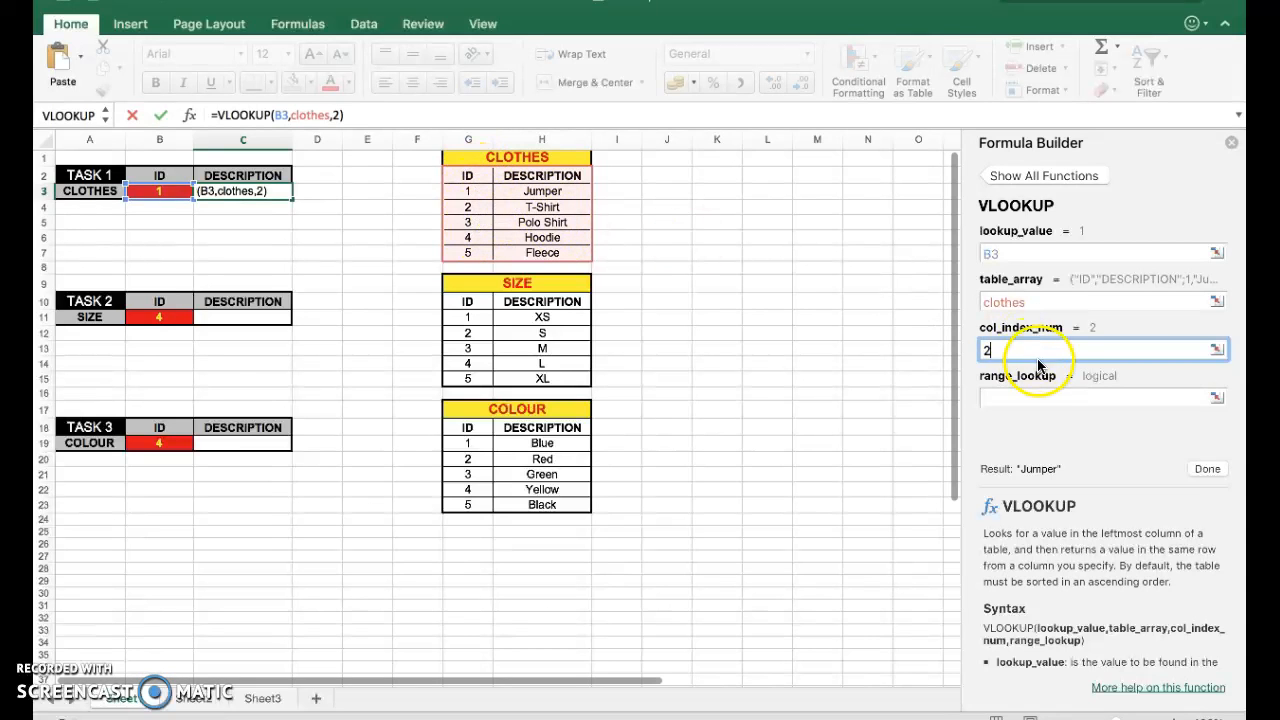
text(1)
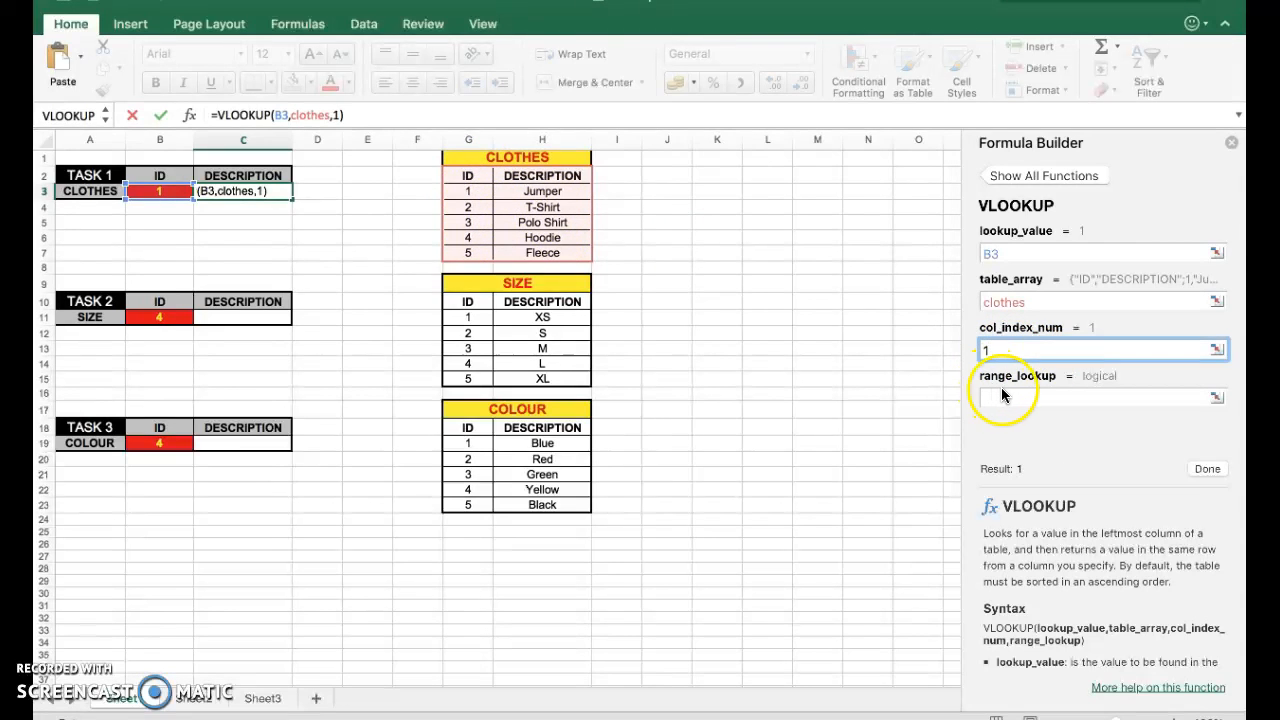
click(1000, 396)
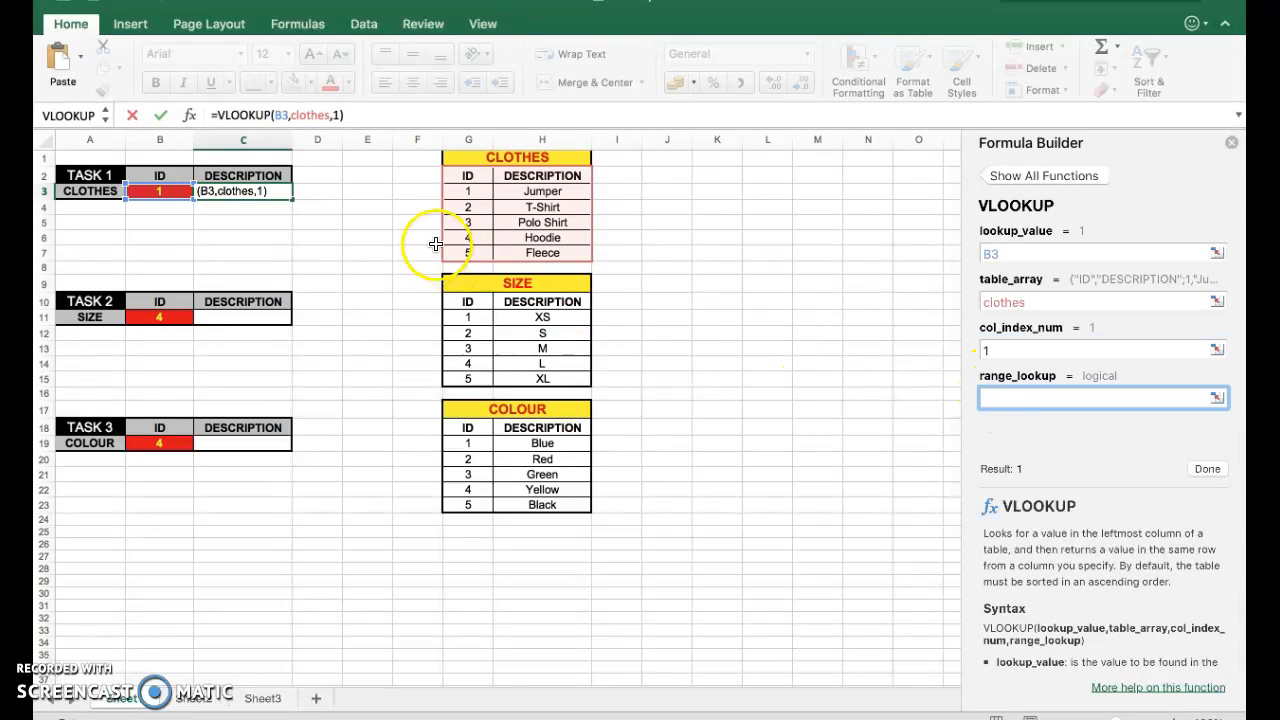
click(164, 115)
Change the clothes ID in B3 to 3.
click(170, 198)
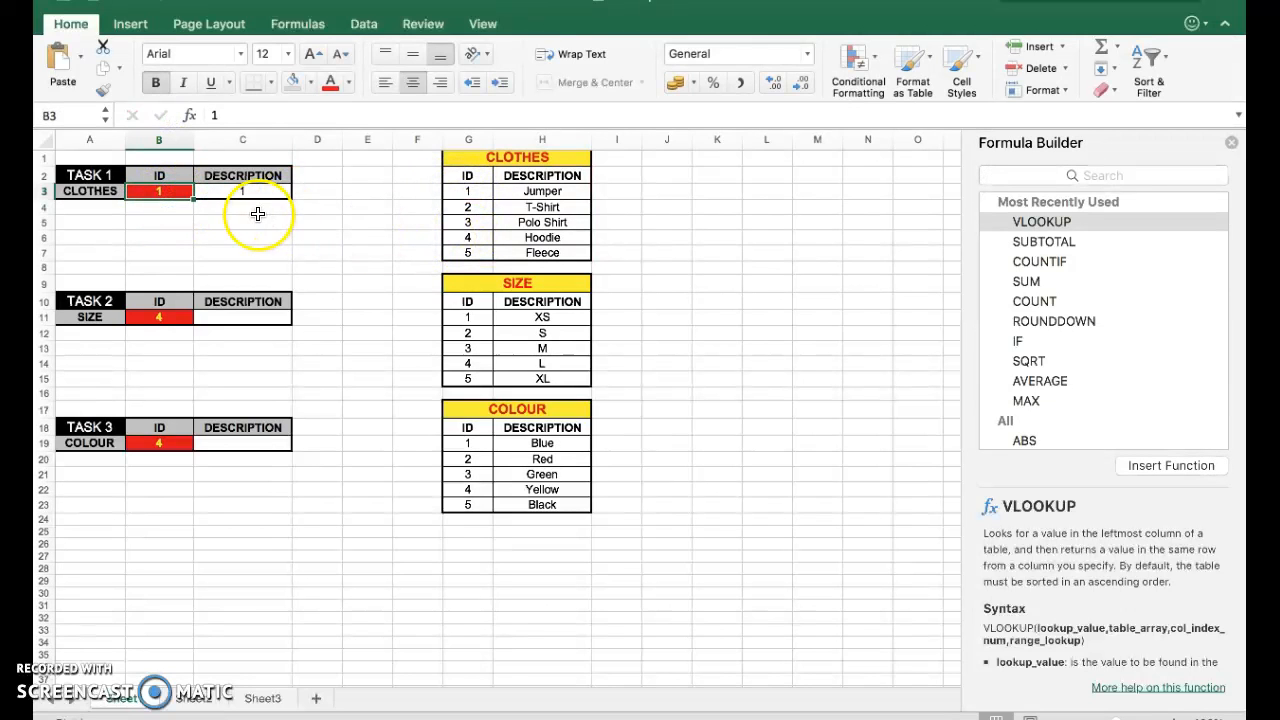
text(3)
double_click(175, 220)
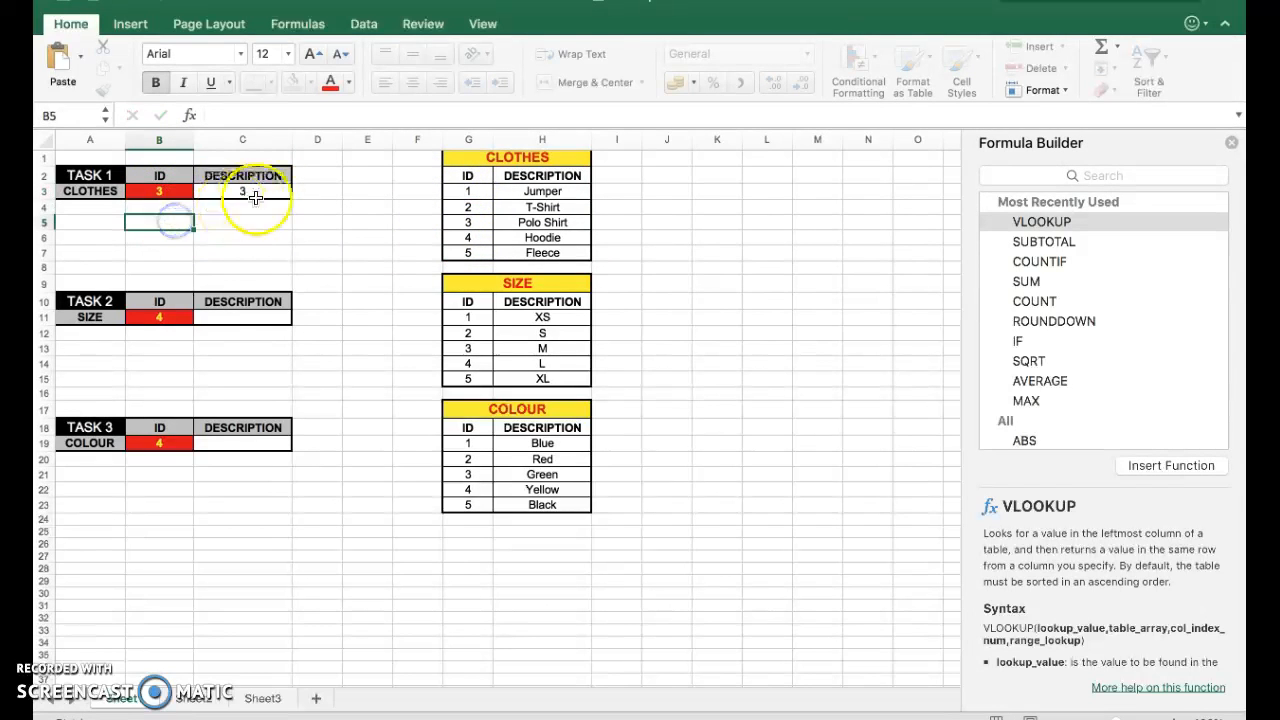
Edit C3's formula so the column index is 2 again and confirm it.
click(181, 190)
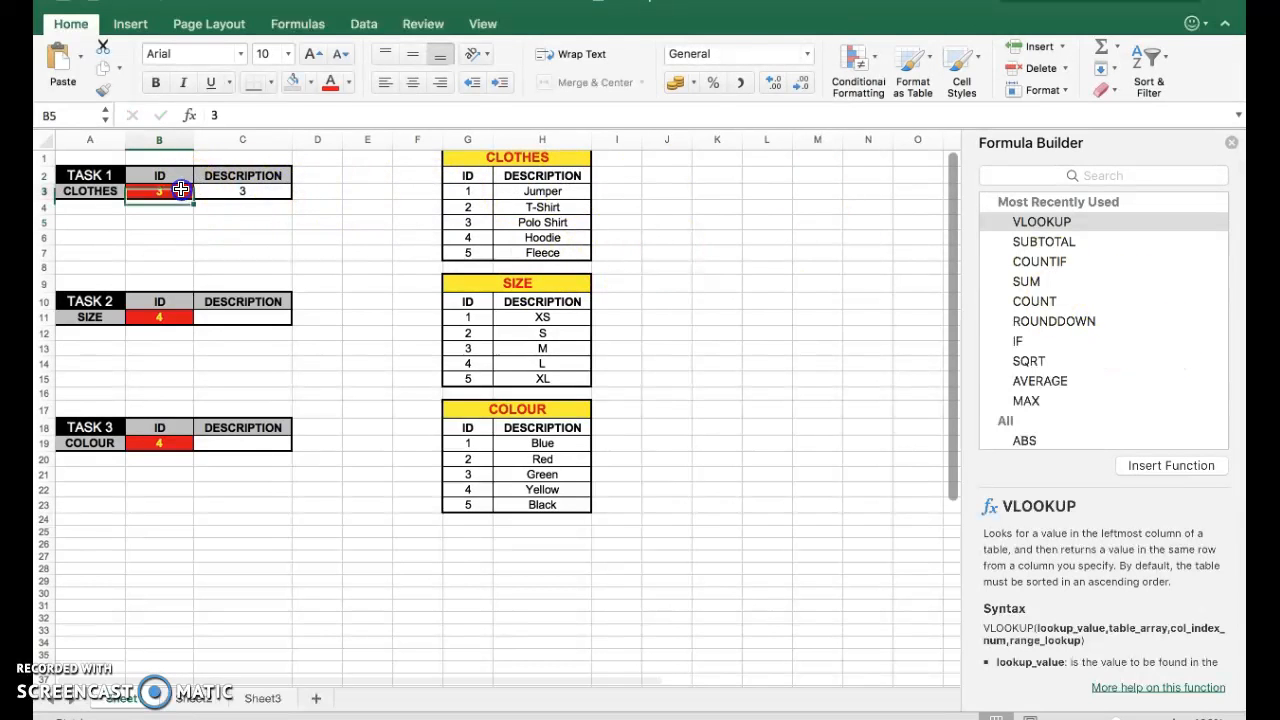
click(248, 191)
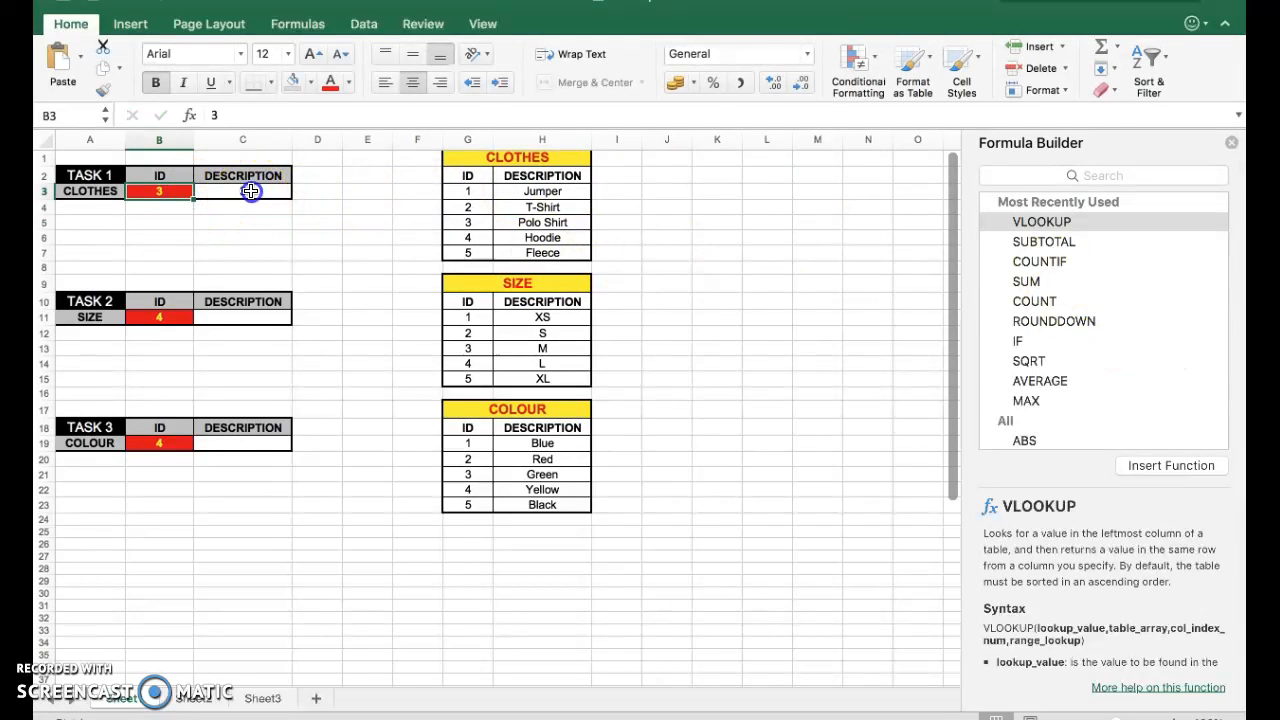
click(339, 115)
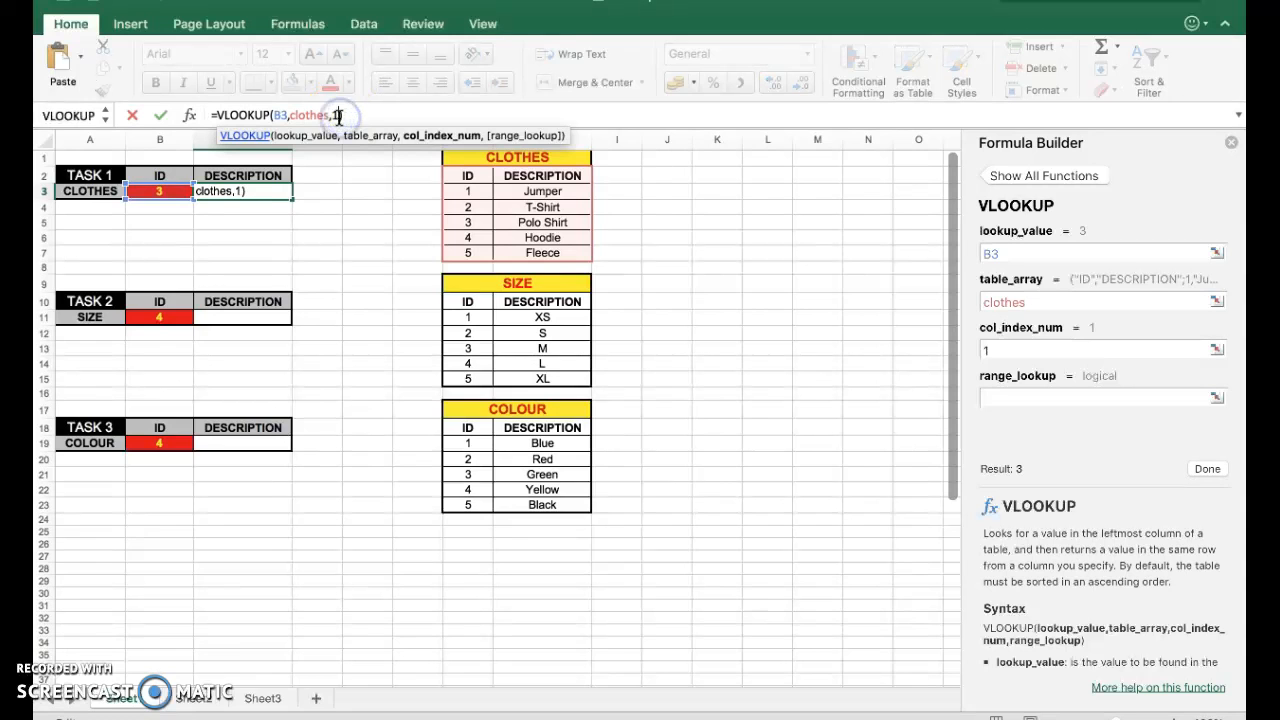
key(Return)
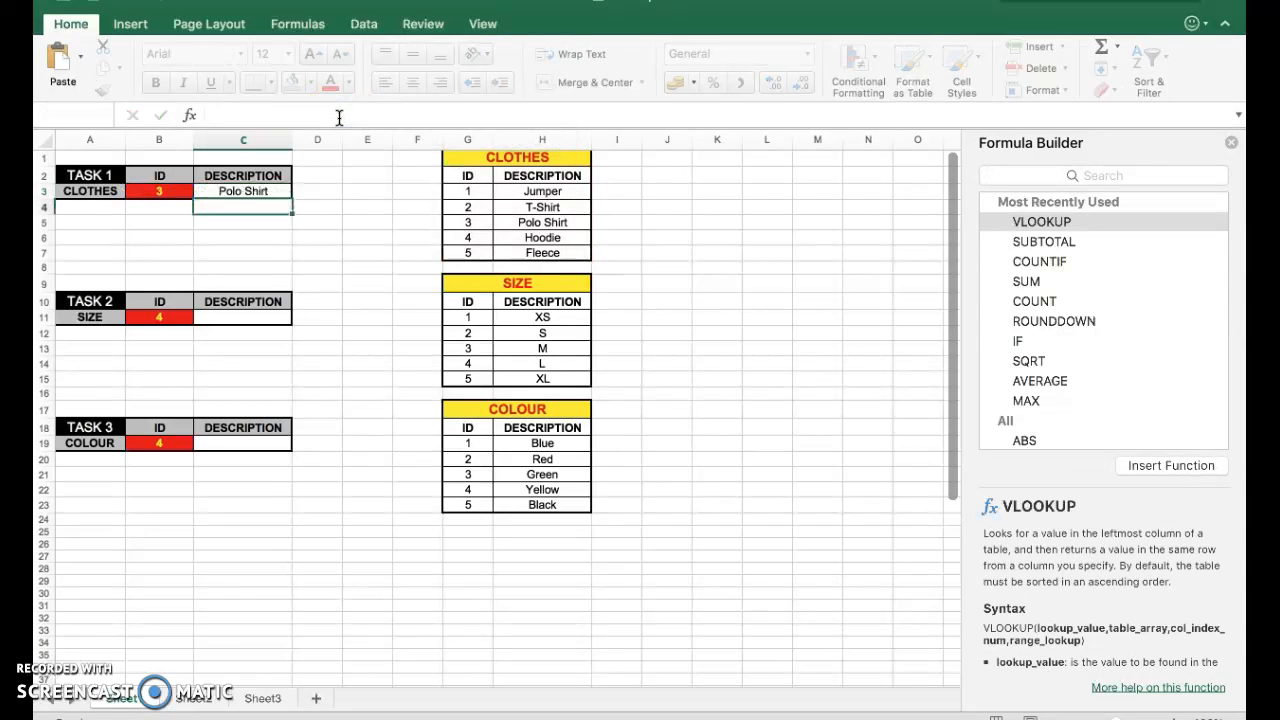
Select the size lookup table to check its named range.
click(240, 192)
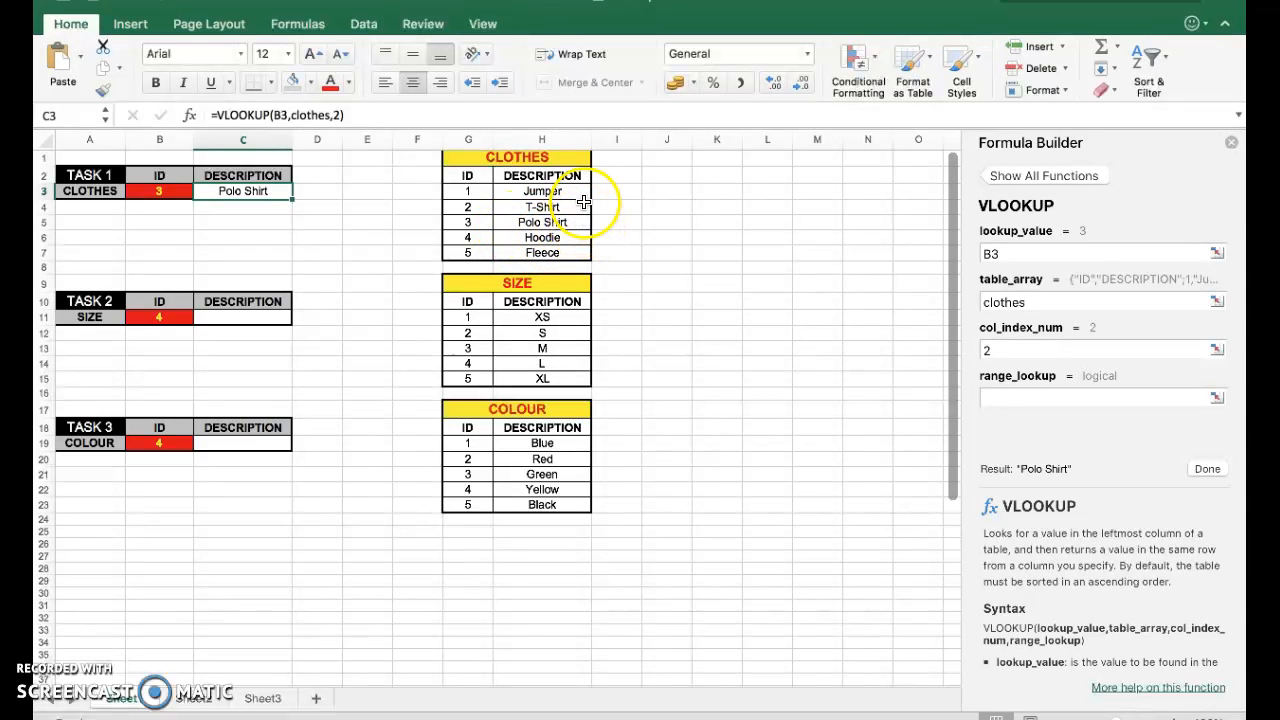
click(160, 320)
text(4)
drag(468, 317, 517, 379)
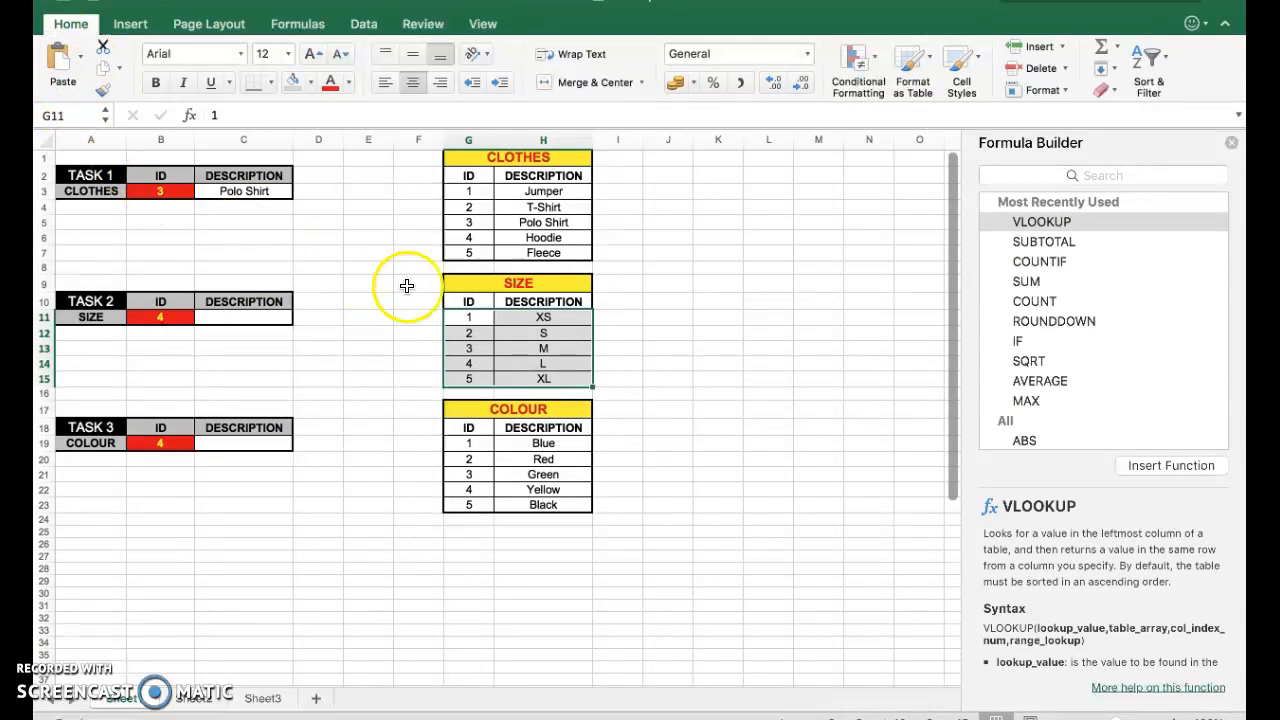
scroll(526, 357, down, 1)
scroll(485, 317, down, 1)
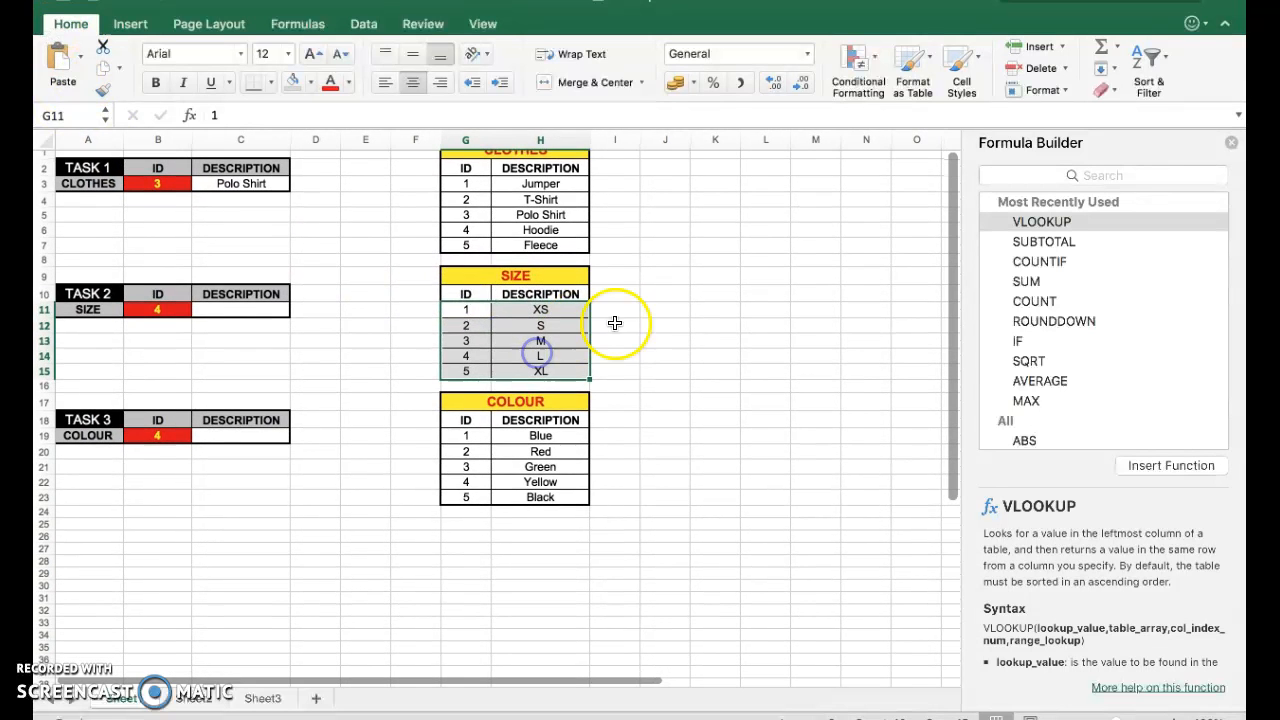
click(646, 314)
click(472, 294)
drag(482, 317, 530, 364)
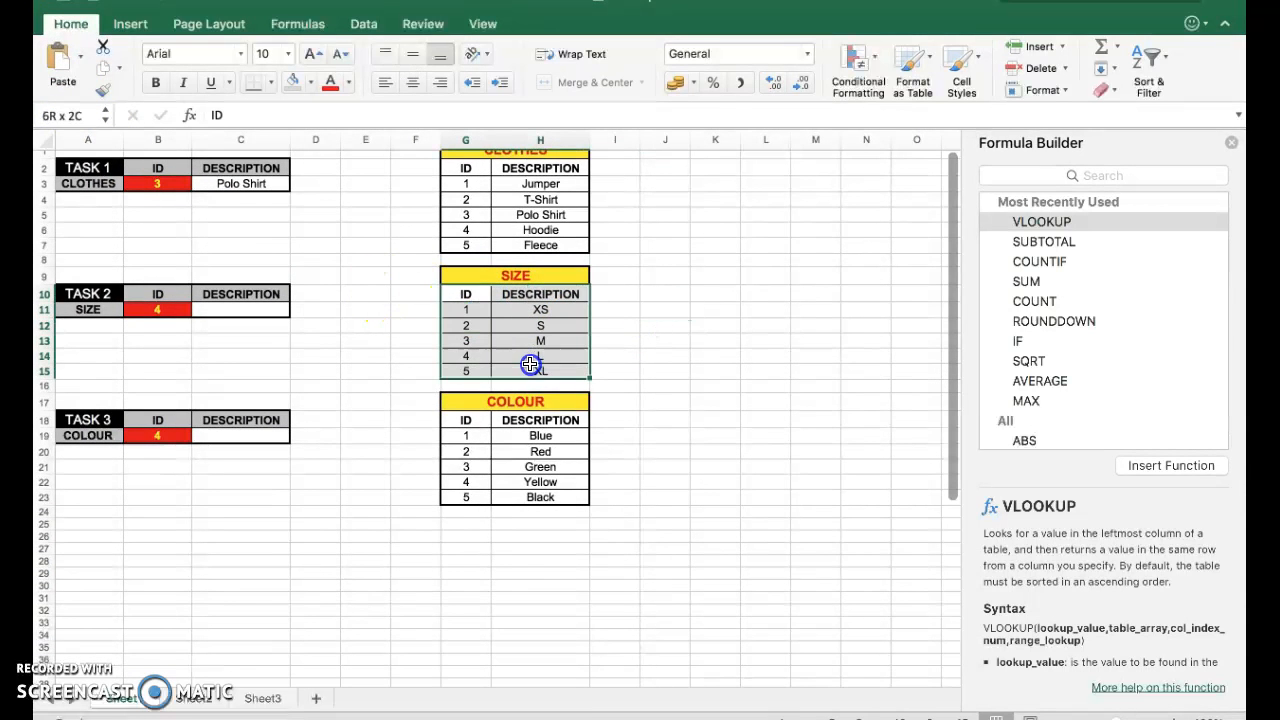
click(797, 277)
Insert a VLOOKUP in C11 with lookup value B11 and table array size.
click(256, 307)
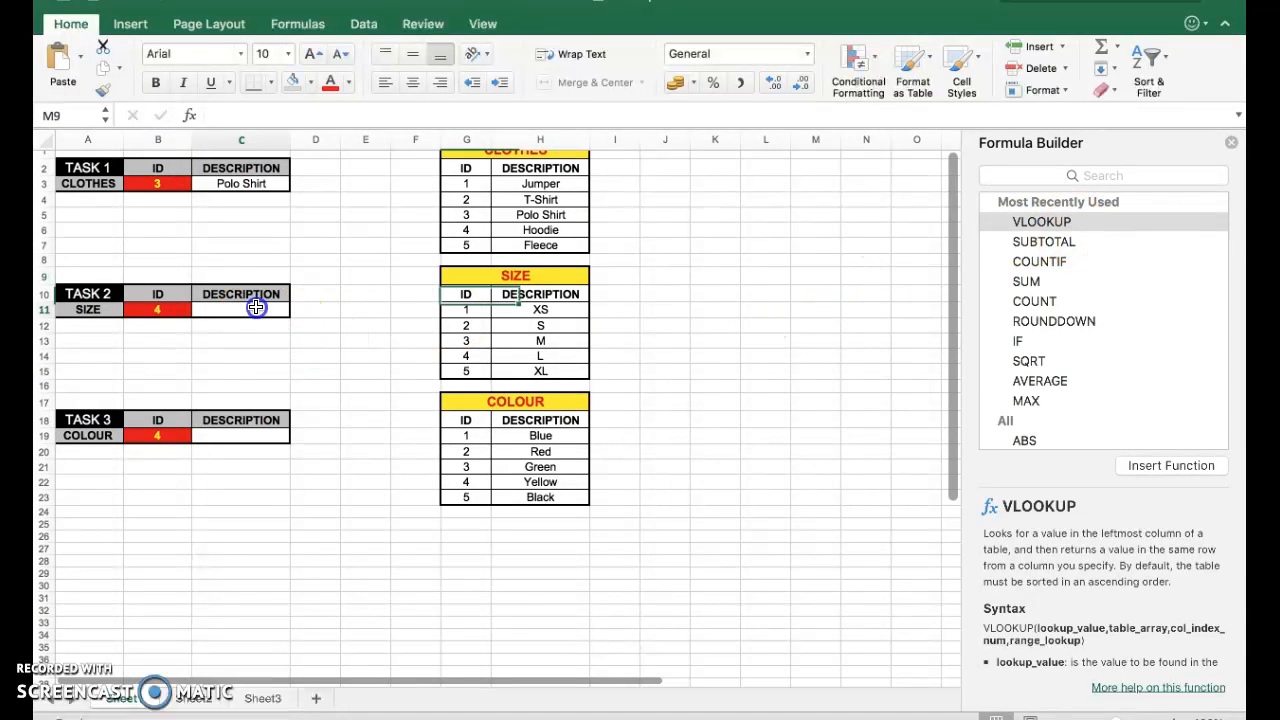
click(1065, 224)
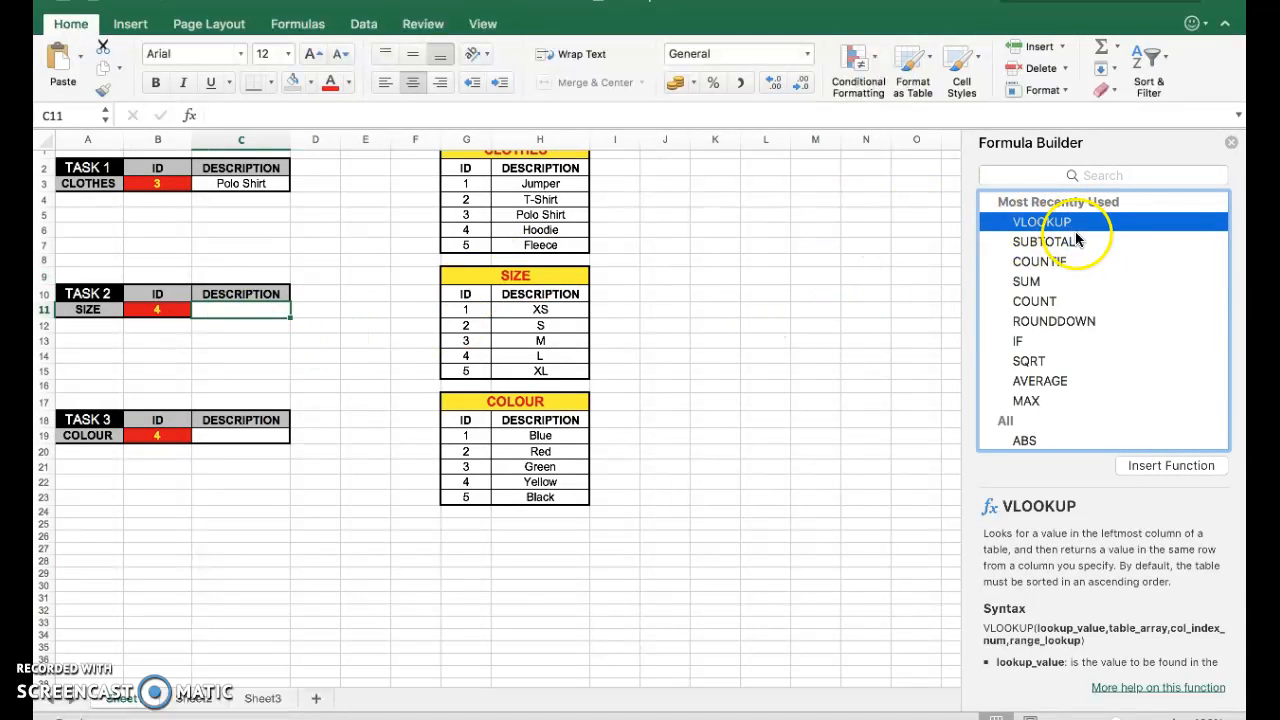
double_click(1040, 224)
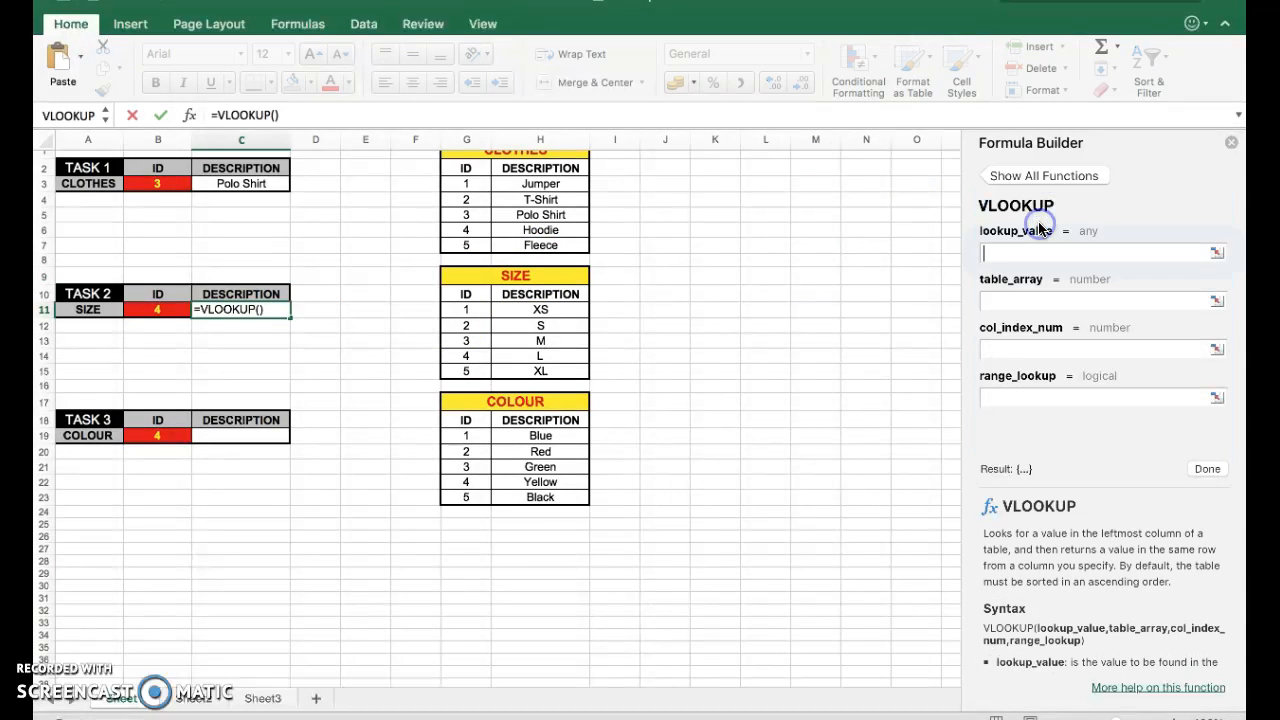
click(154, 310)
click(1022, 303)
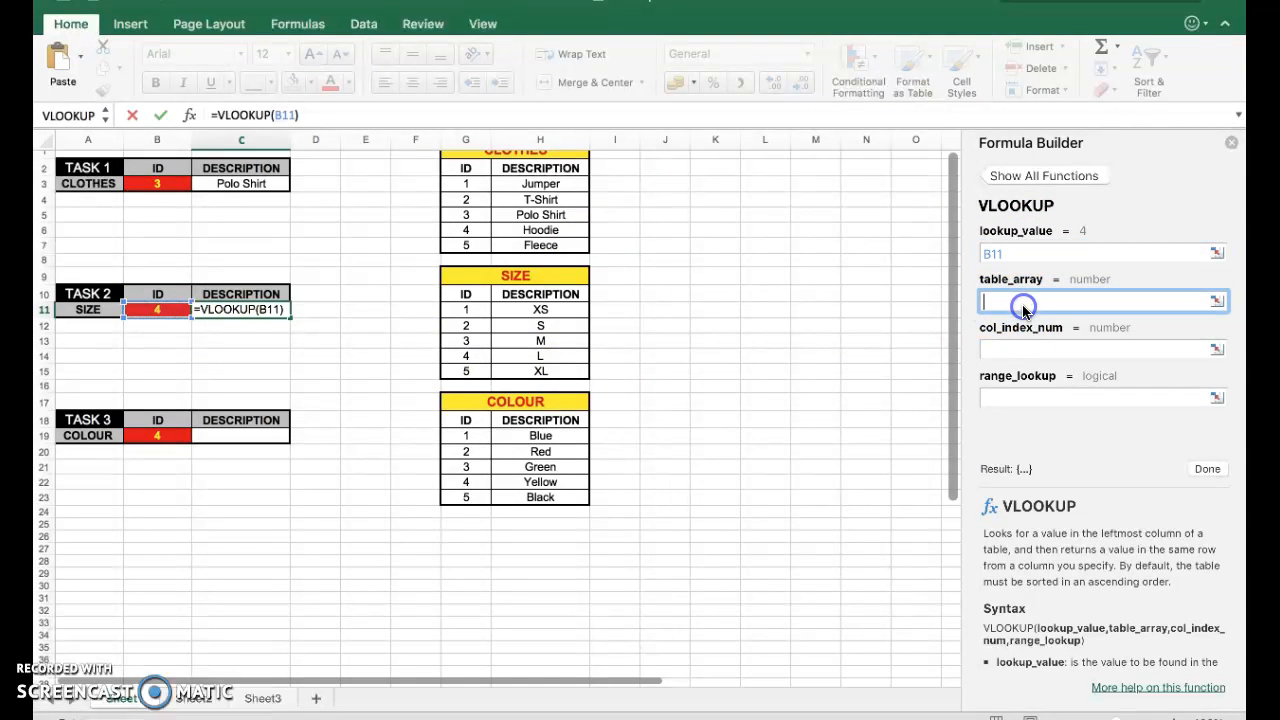
text(size)
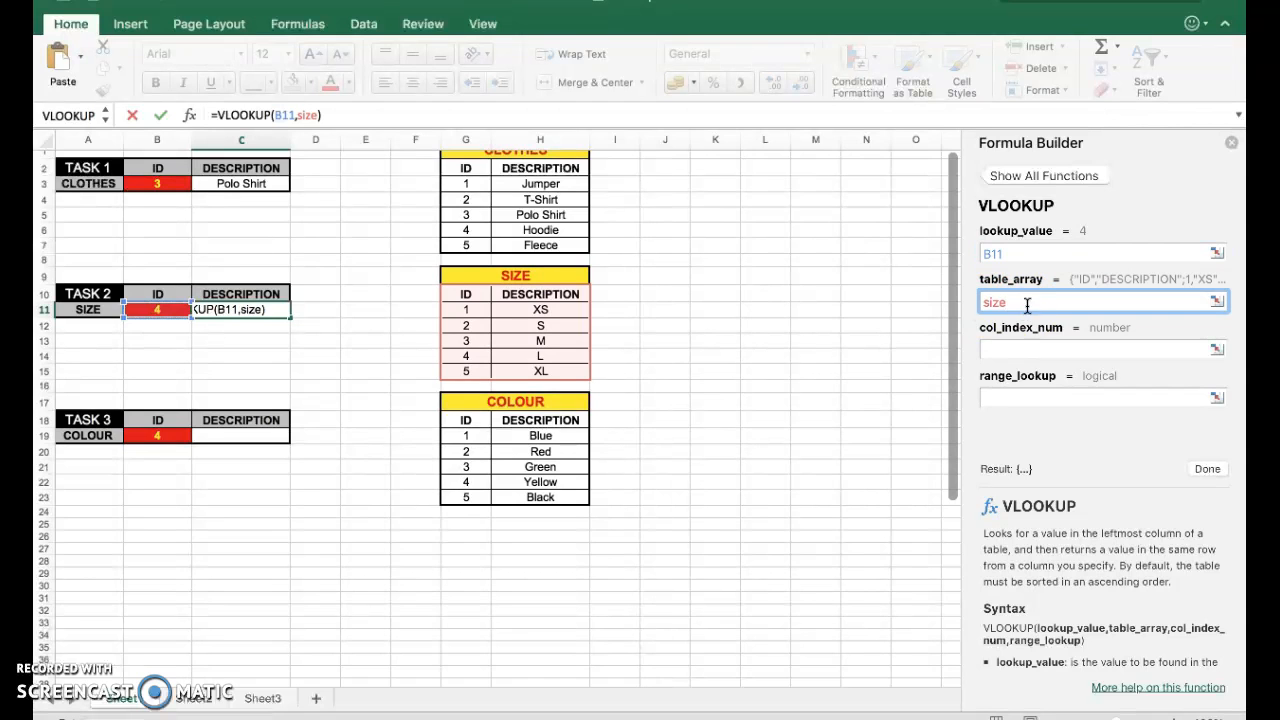
Set the column index to 2, finish the function and close the Formula Builder.
click(1010, 350)
text(2)
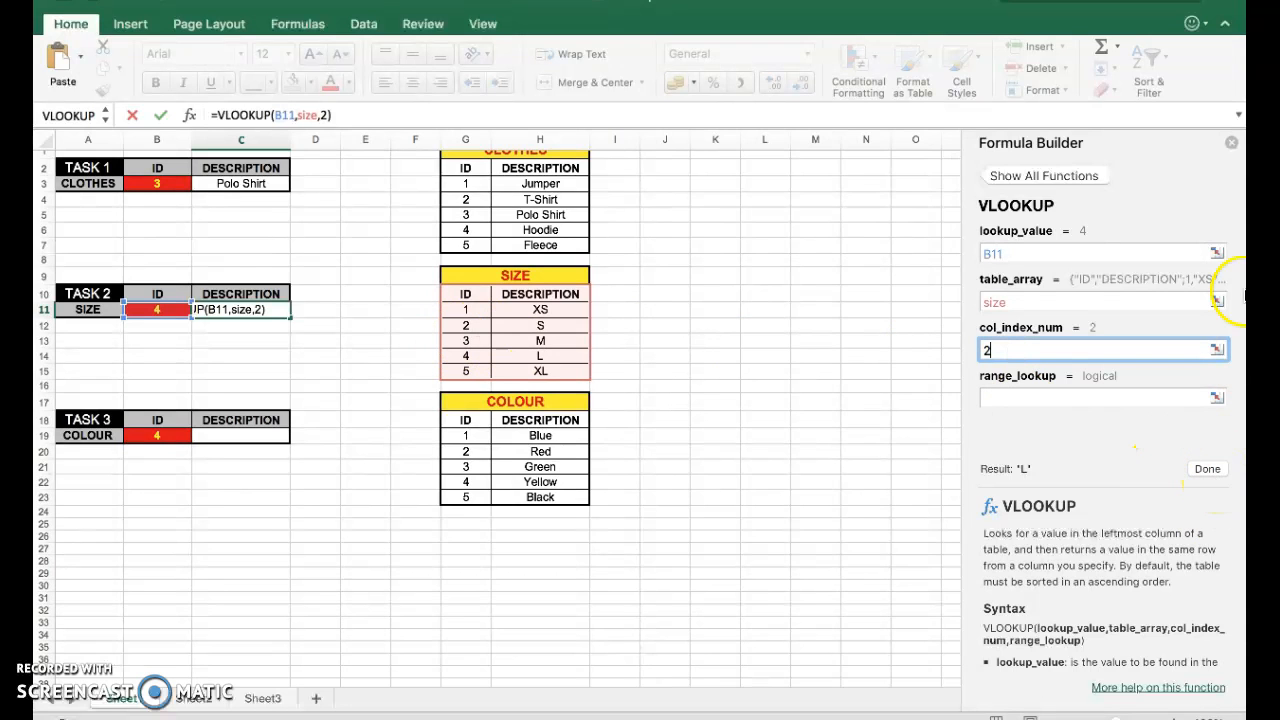
click(1208, 469)
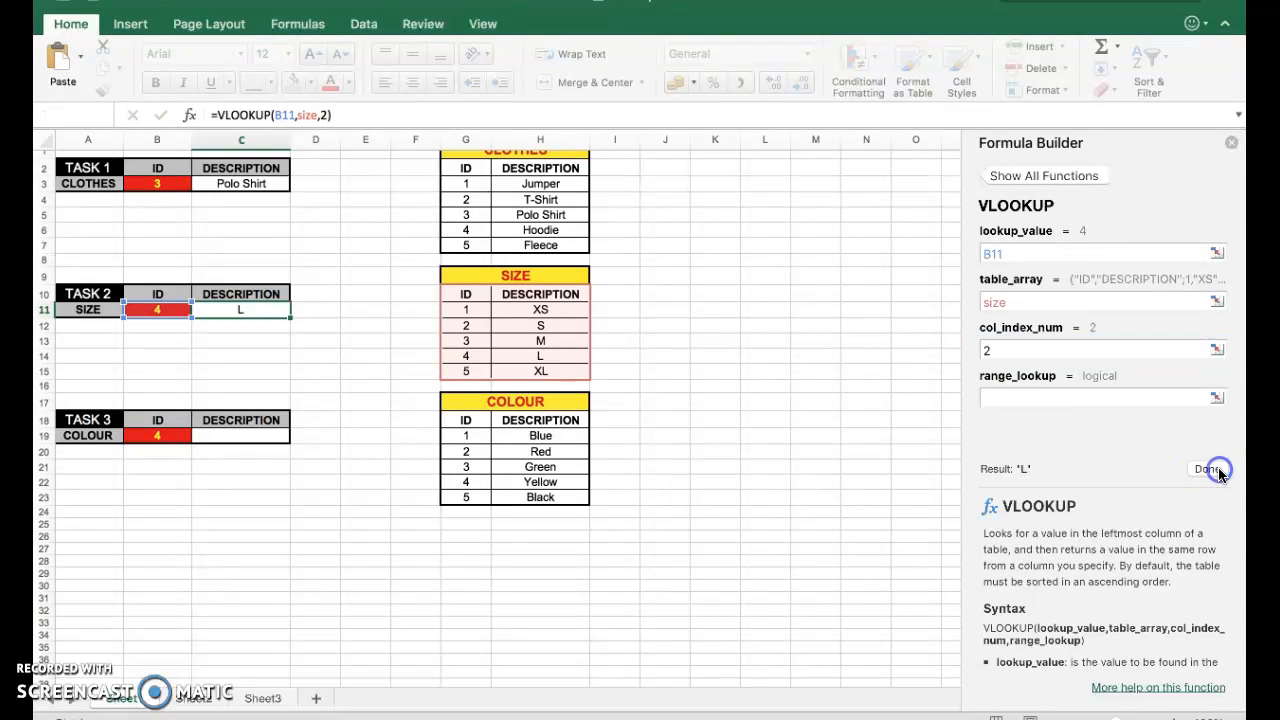
click(1231, 142)
Test the size lookup by changing the ID in B11 to 1 and then to 3.
click(164, 309)
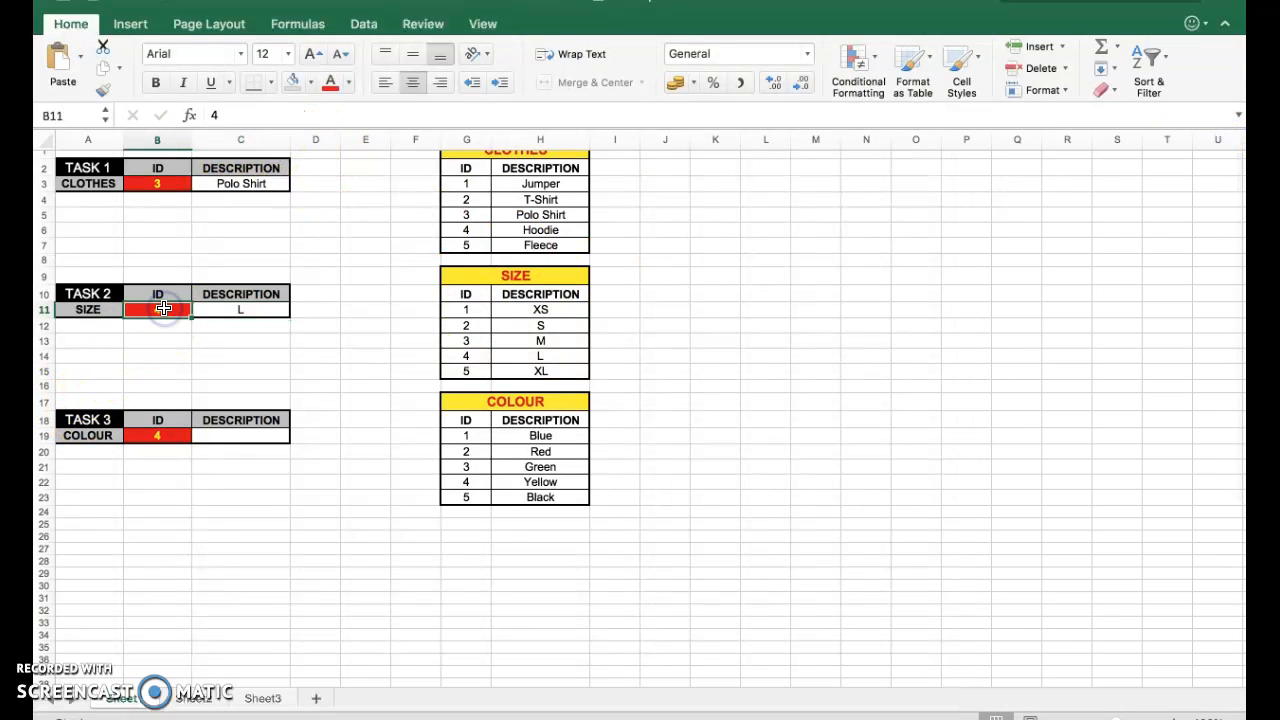
text(1)
key(Return)
click(164, 309)
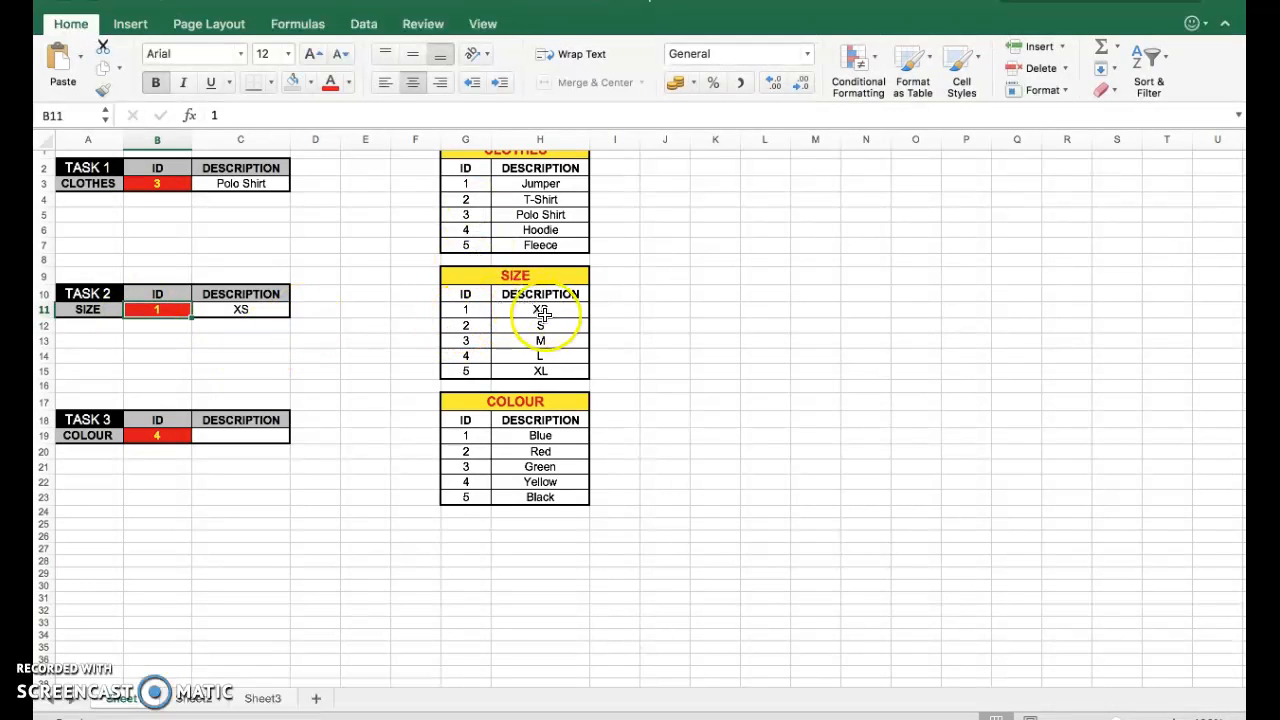
text(3)
click(172, 340)
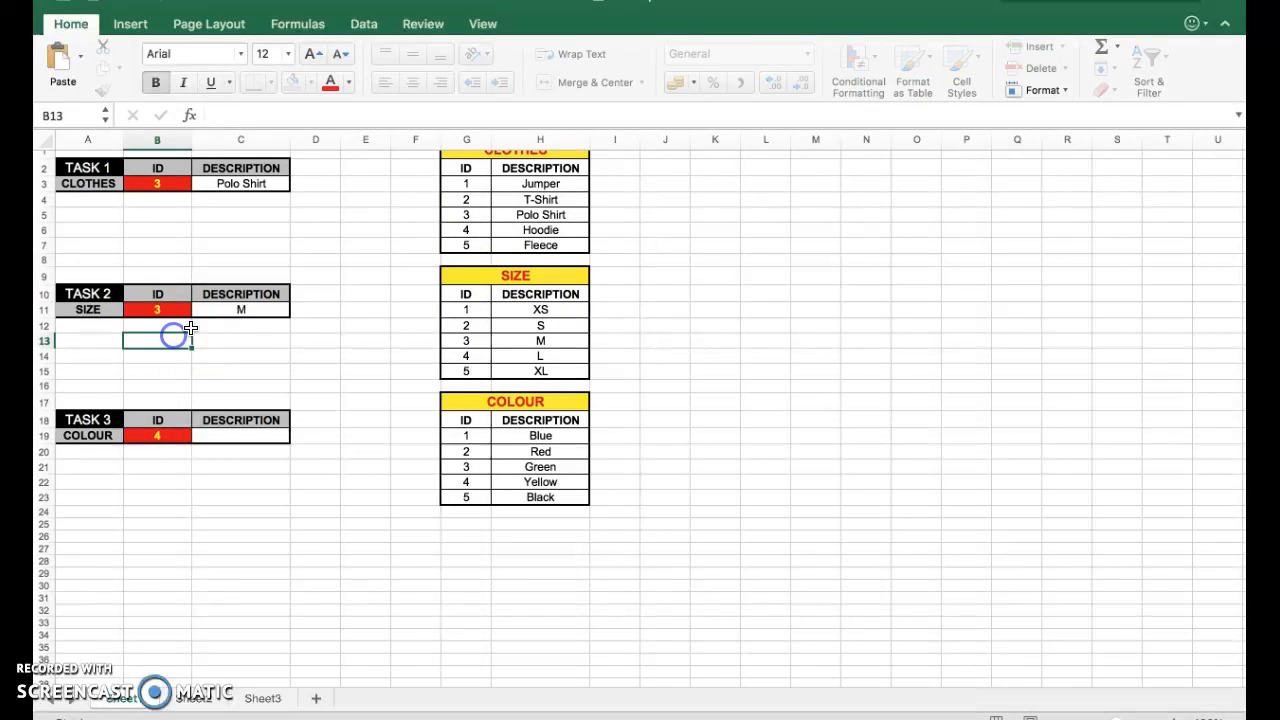
Insert a VLOOKUP in C19 with lookup value B19 and table array colour.
click(241, 443)
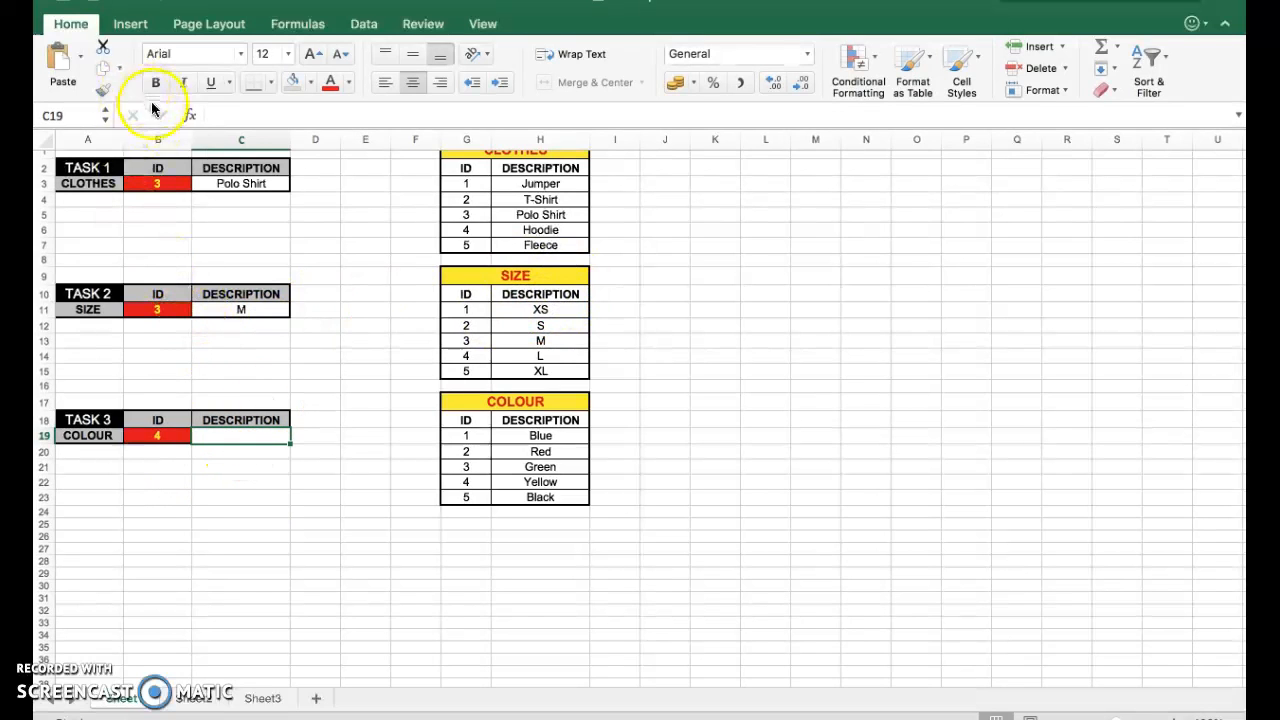
click(194, 117)
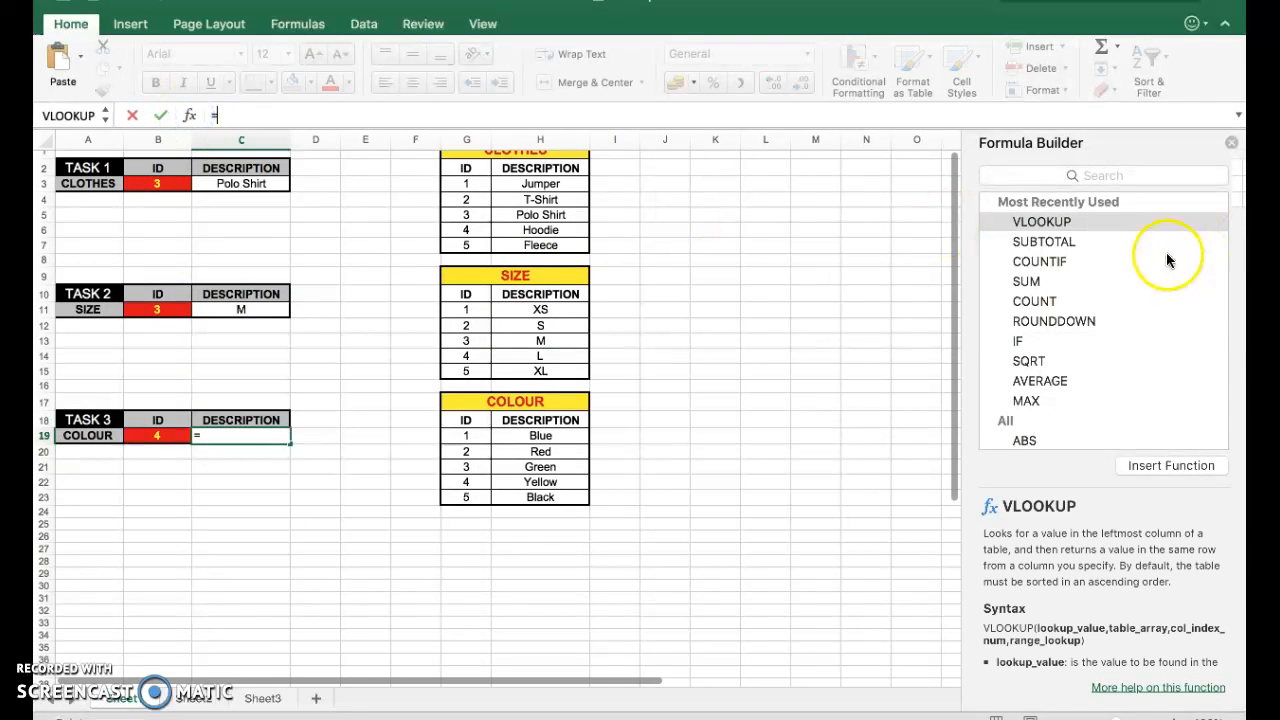
double_click(1063, 221)
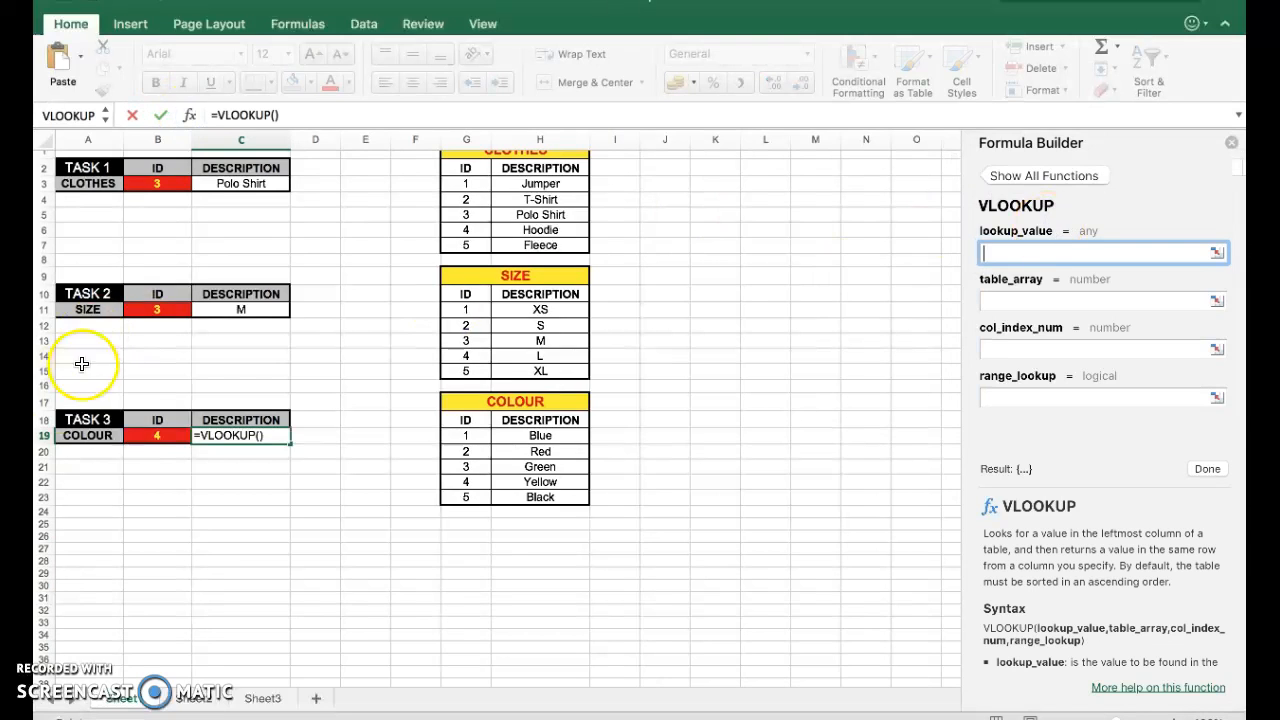
click(157, 436)
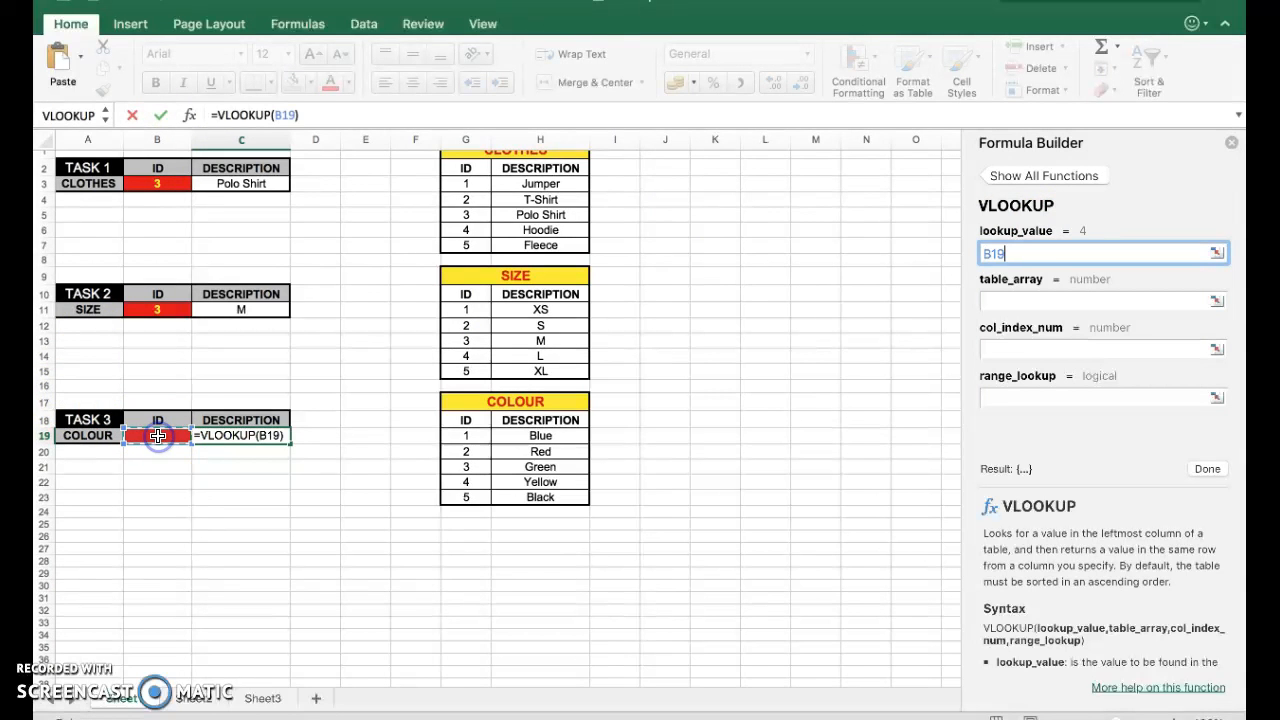
click(1034, 301)
text(colour)
Set the column index to 2 and finish the function.
click(1003, 352)
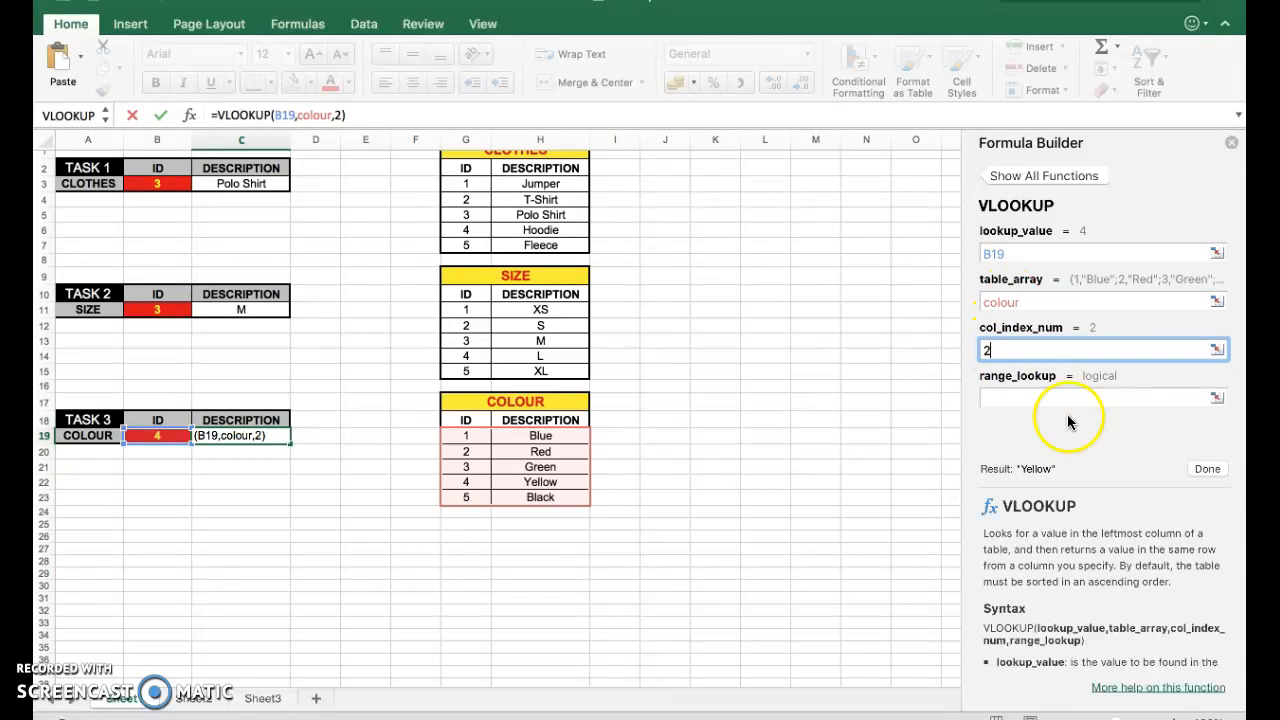
click(1207, 469)
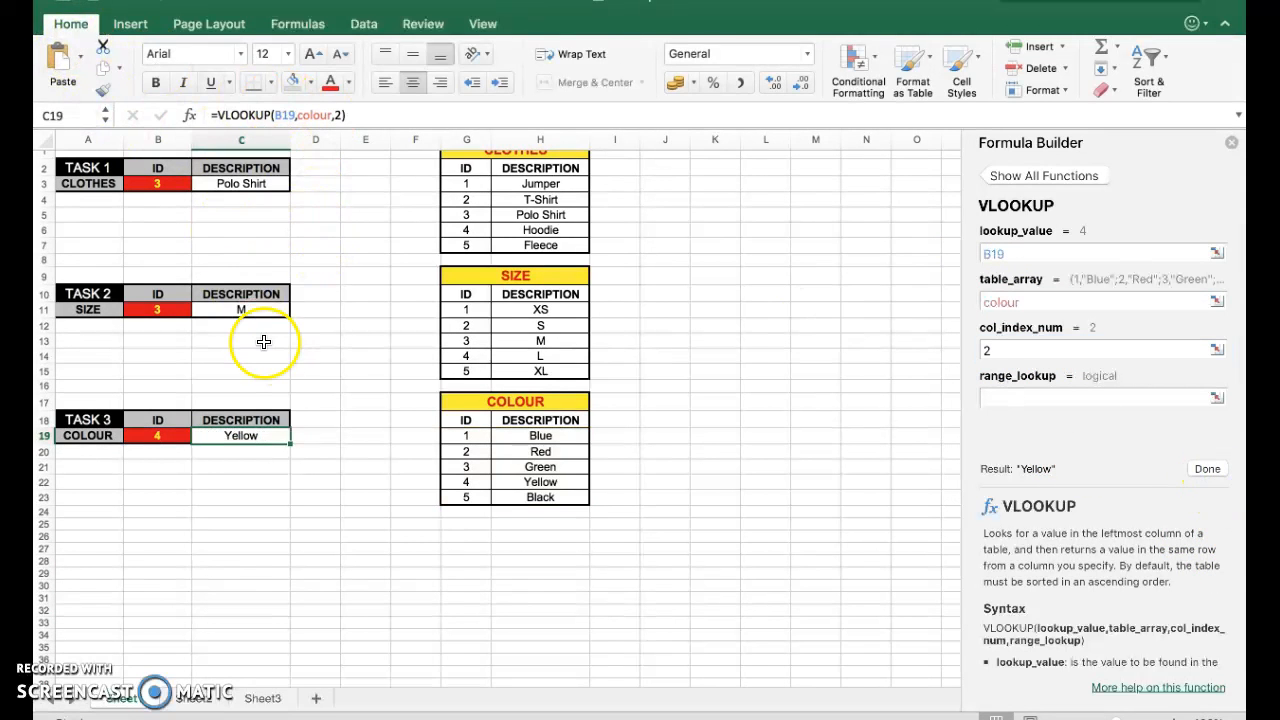
Add a Price heading to the clothes table, placing it in I2 beside DESCRIPTION.
scroll(338, 243, up, 1)
scroll(338, 243, right, 1)
scroll(340, 240, down, 1)
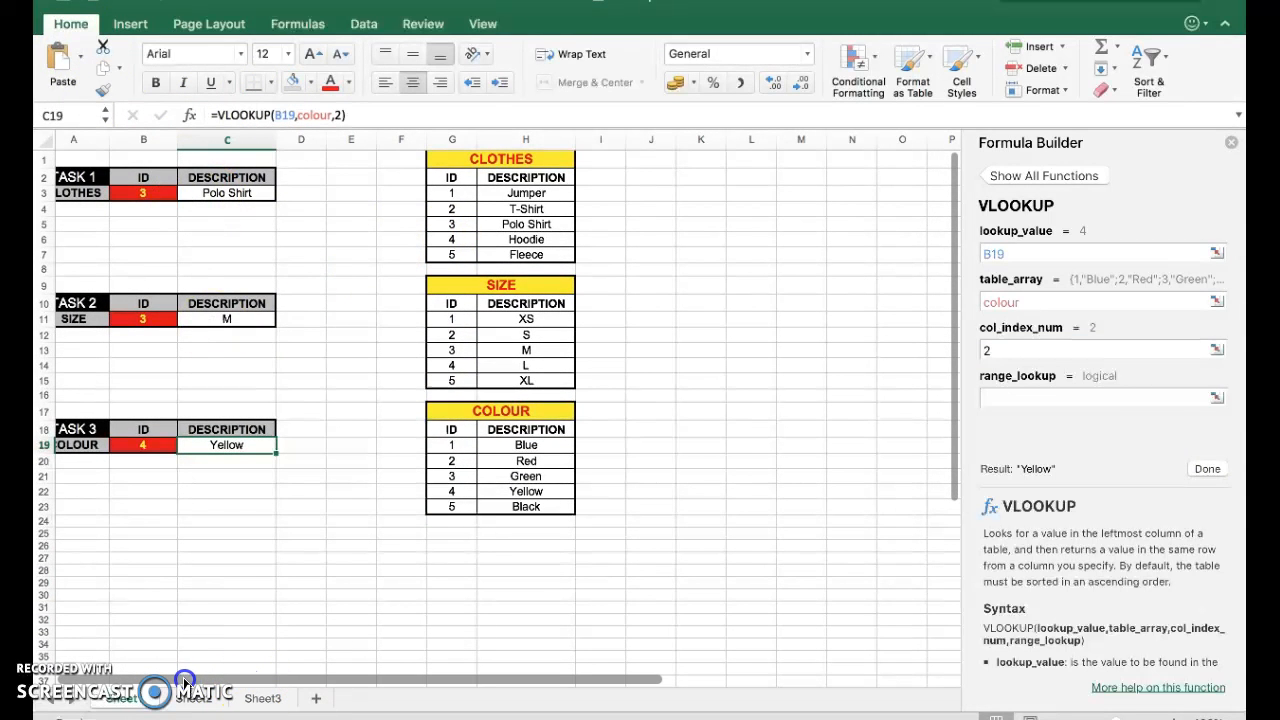
click(607, 161)
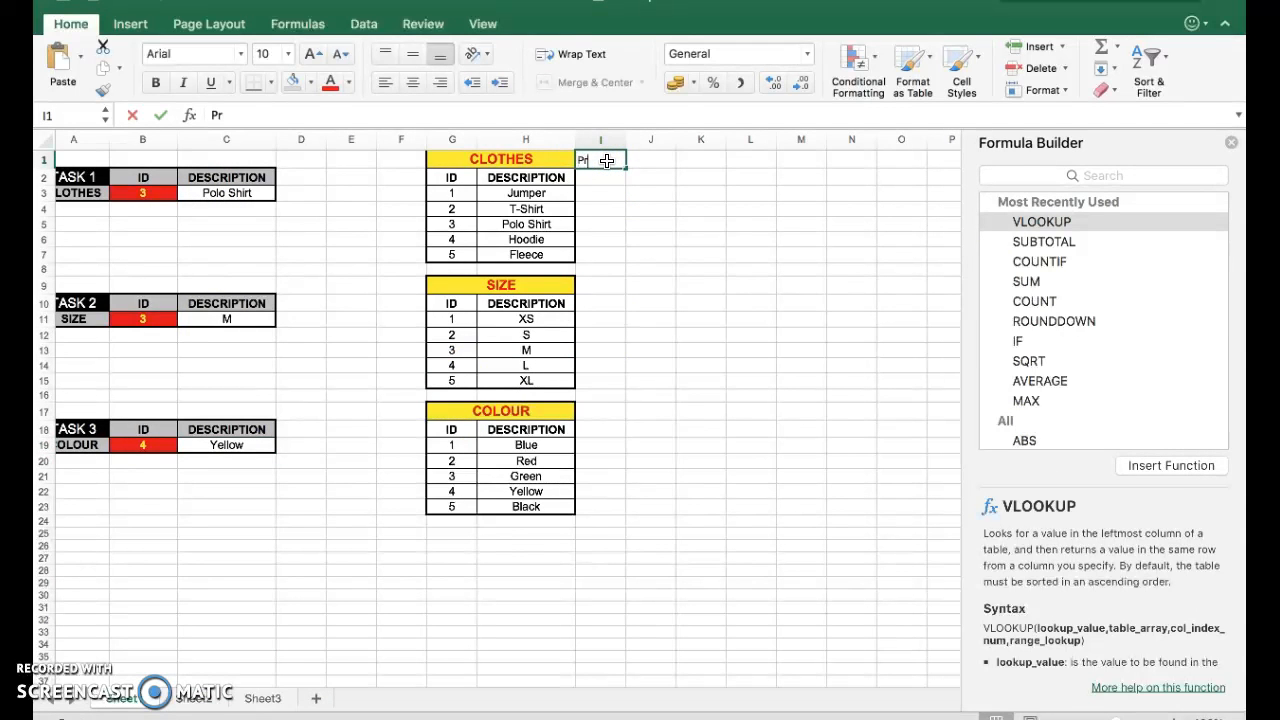
double_click(607, 161)
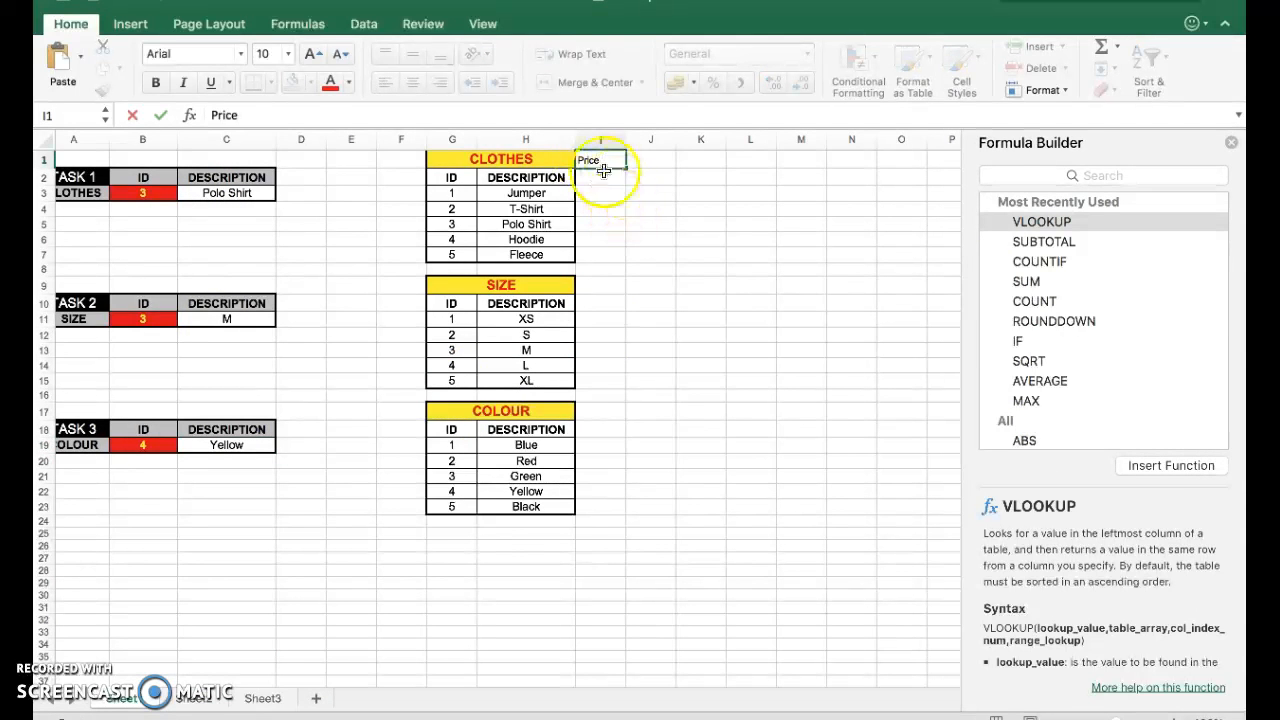
click(594, 181)
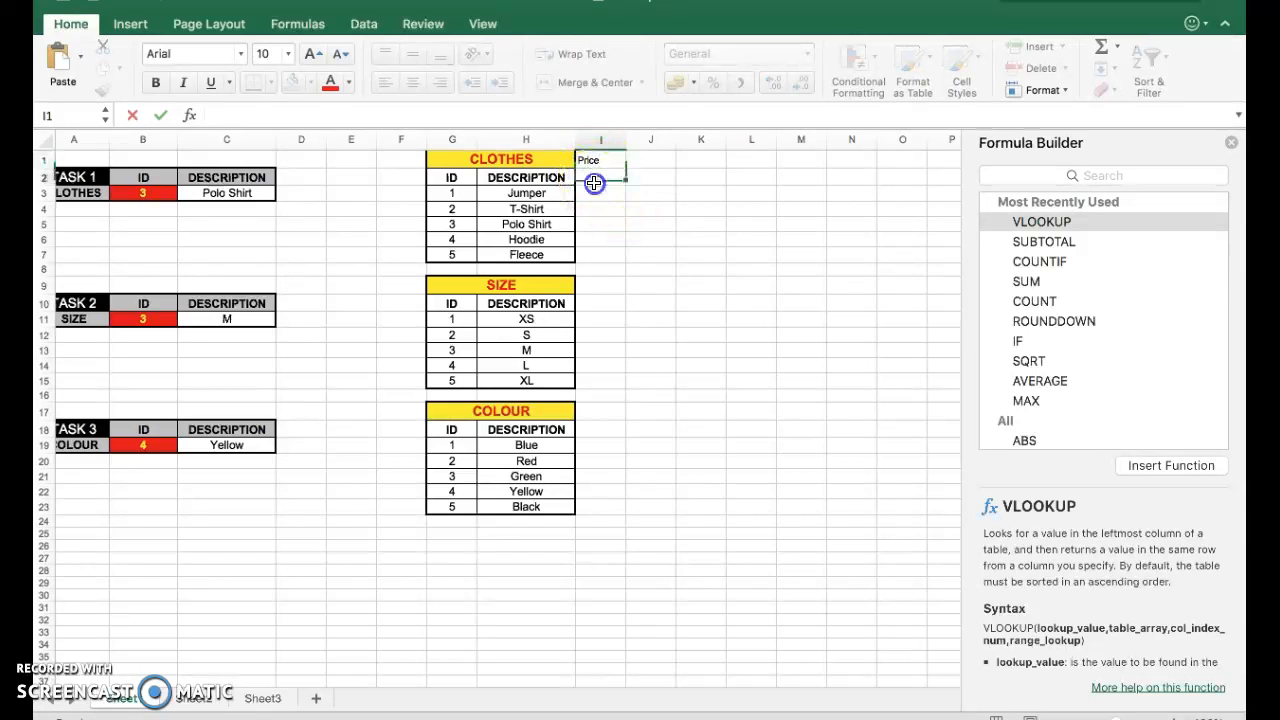
click(597, 163)
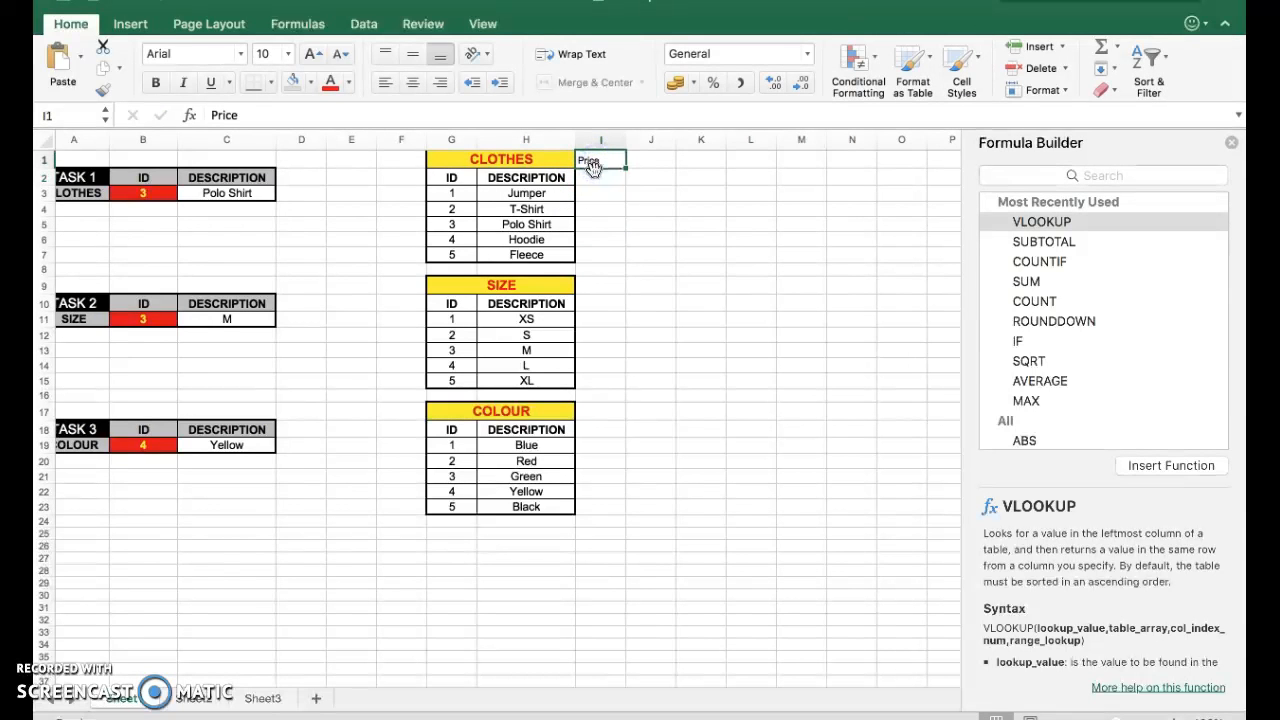
drag(594, 185, 595, 184)
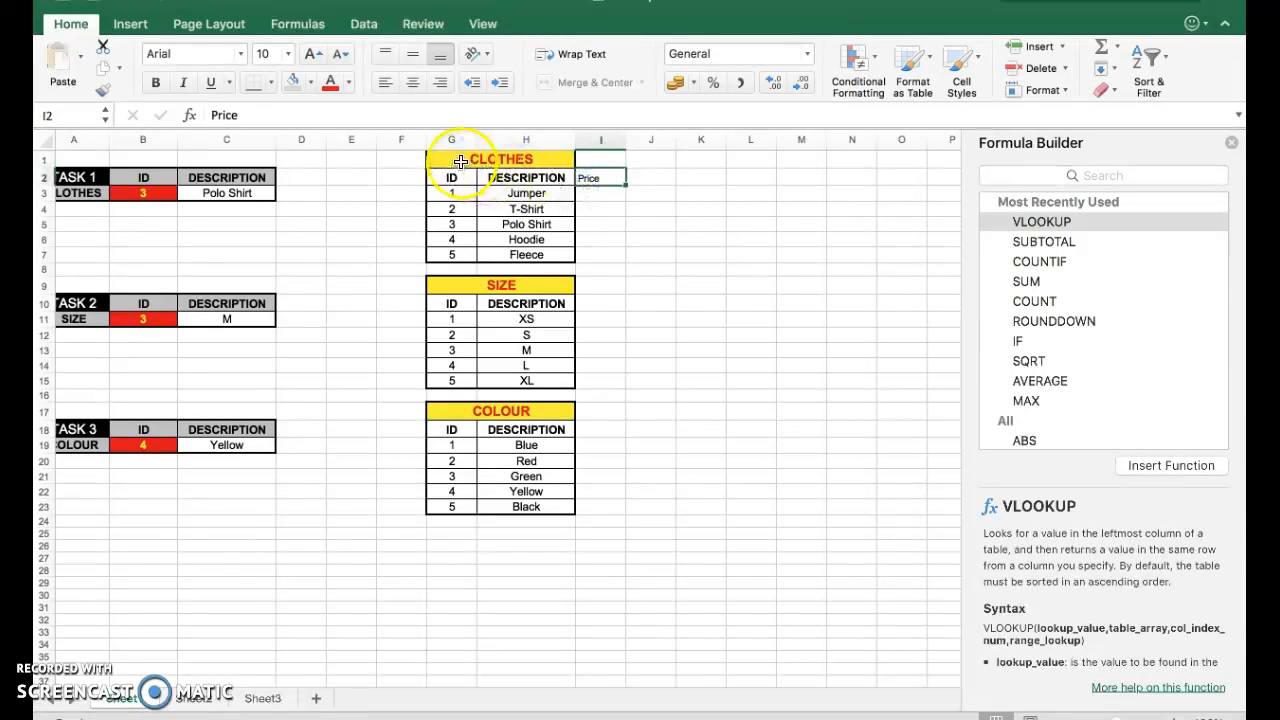
Merge and centre the CLOTHES title across G1 to I1.
drag(451, 158, 585, 161)
click(601, 84)
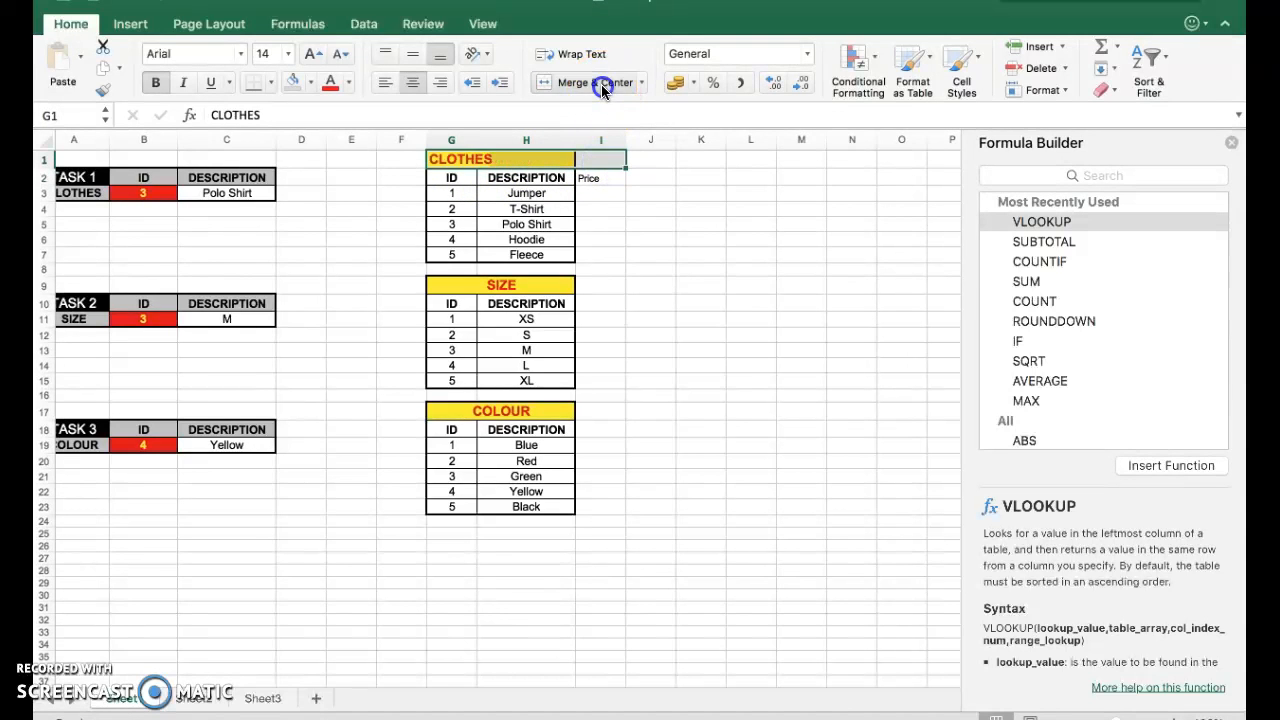
click(601, 84)
Enter the prices 10, 5, 12, 20 and 25 in I3 to I7.
click(595, 195)
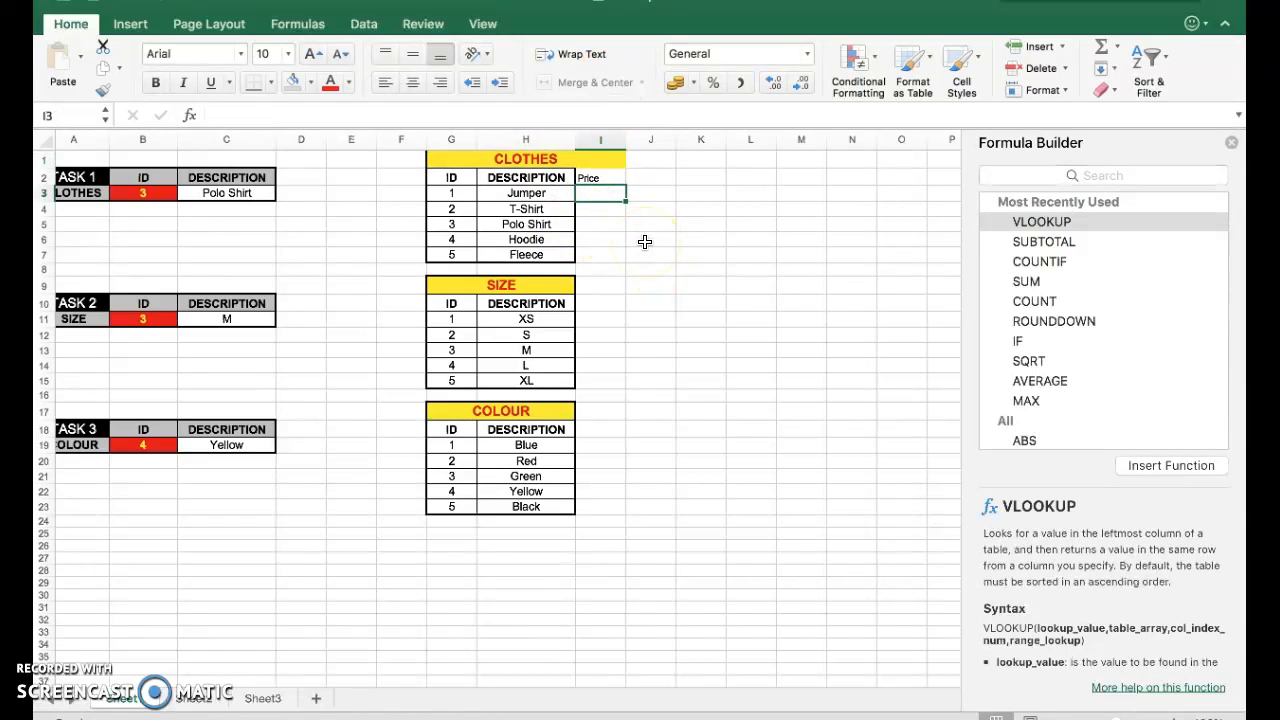
key(Return)
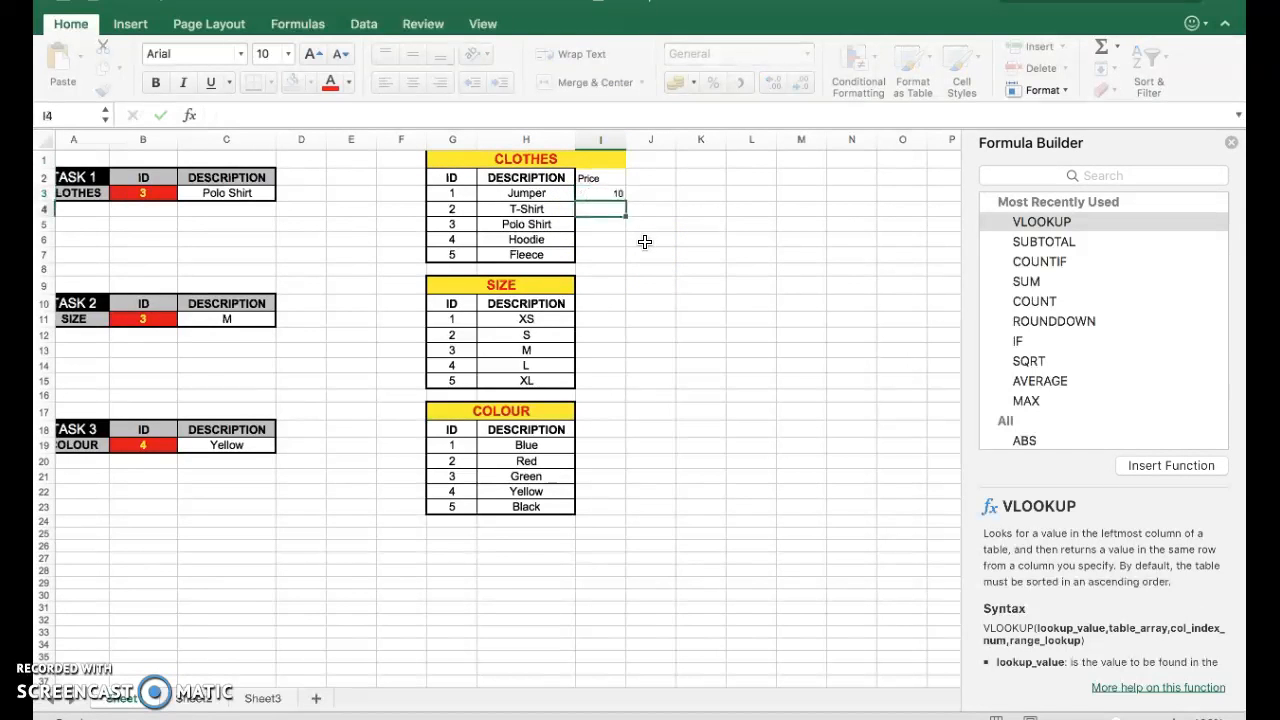
text(12)
key(Return)
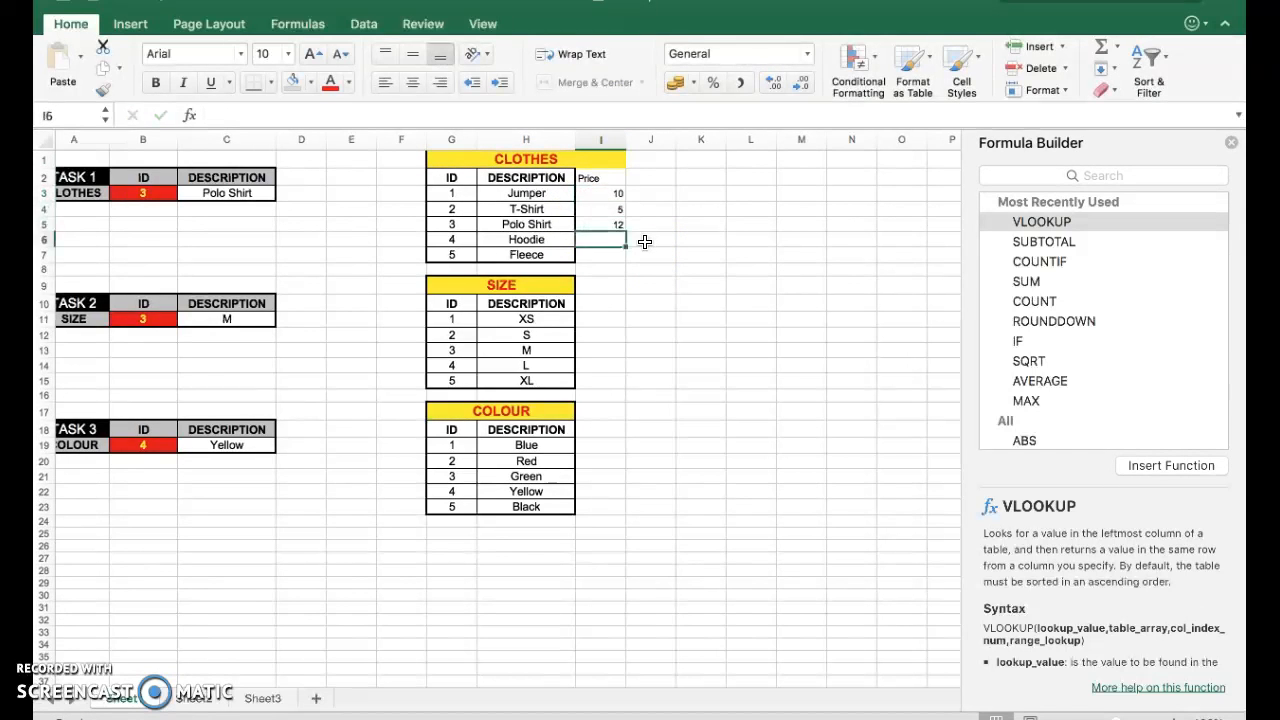
text(20)
key(Return)
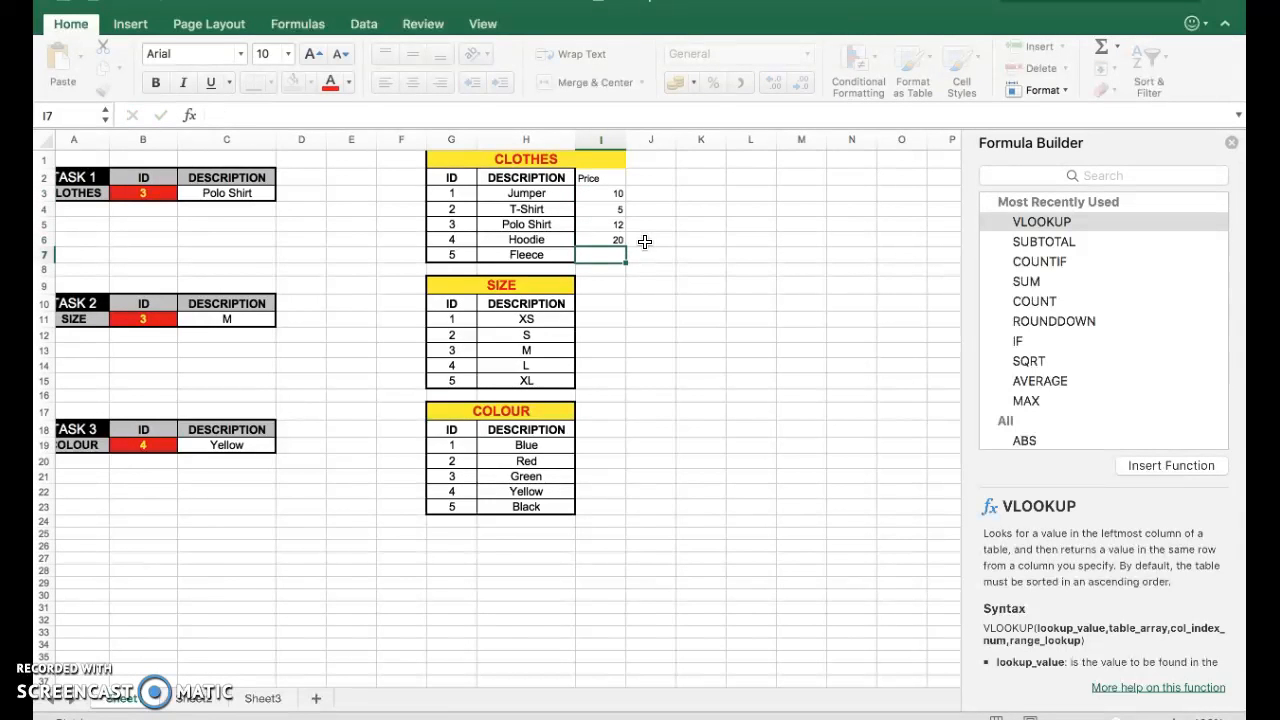
text(25)
key(Return)
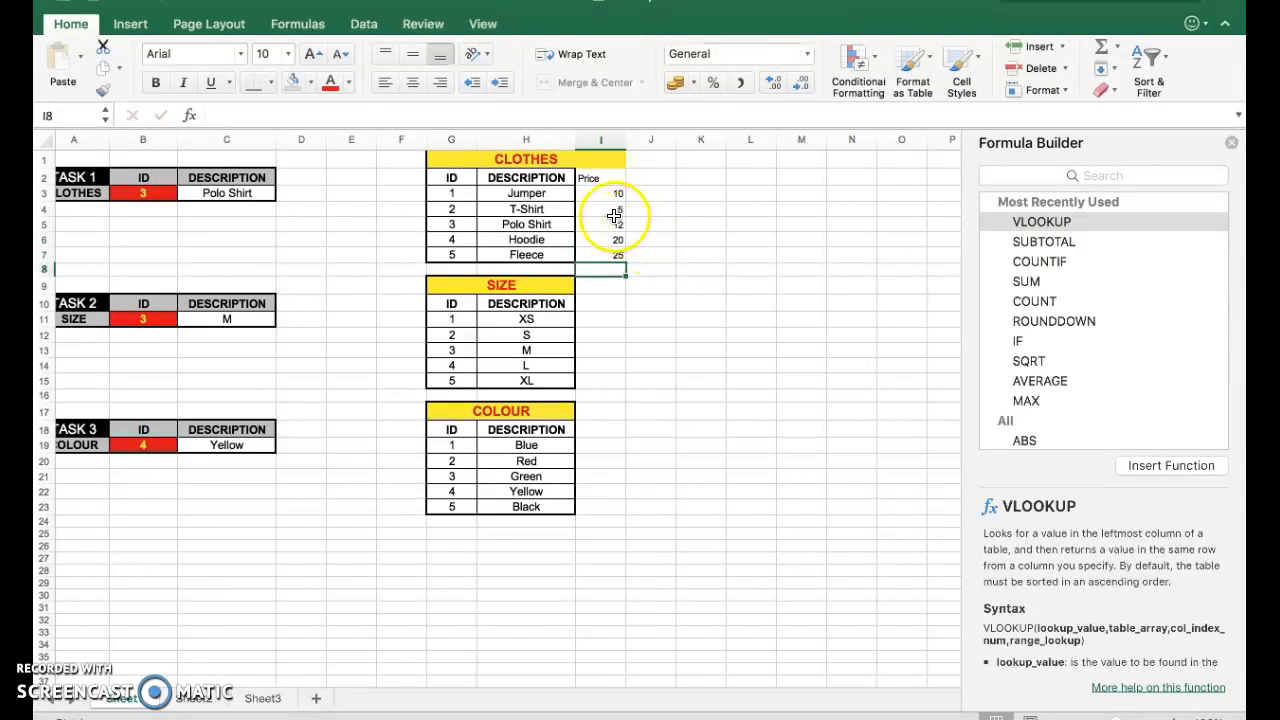
Format the prices in I3 to I7 as Currency.
drag(612, 194, 605, 256)
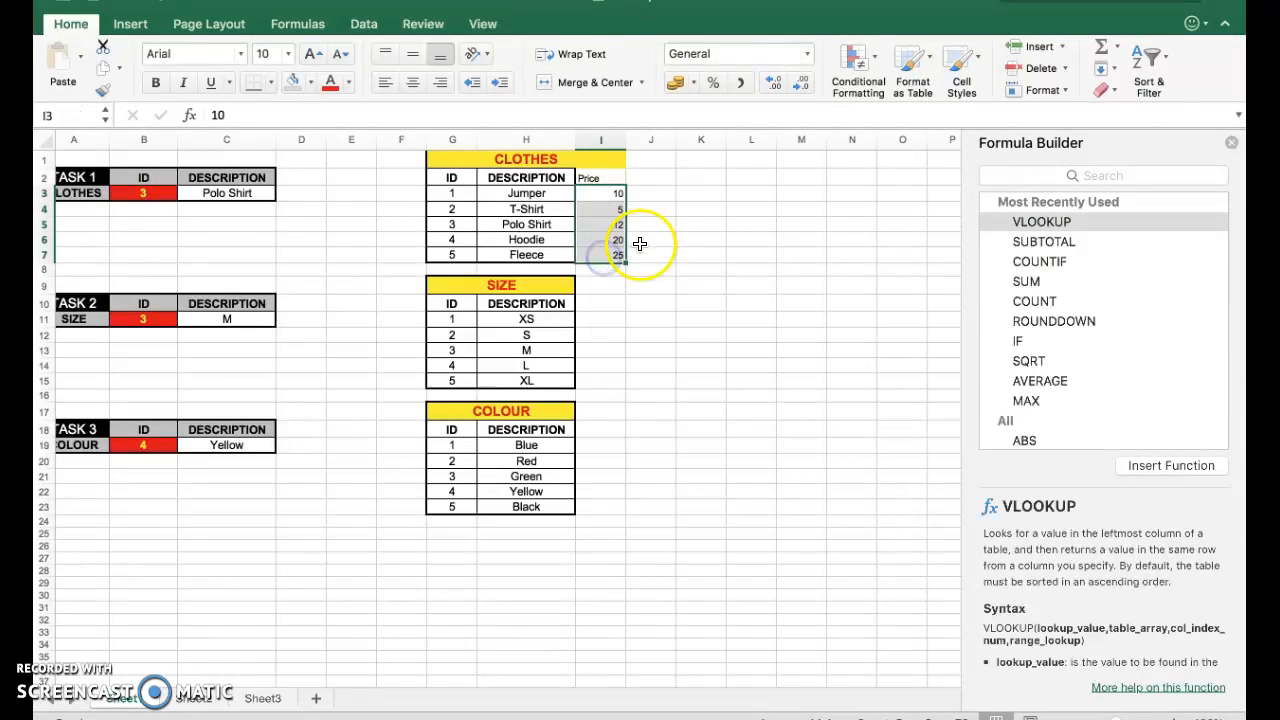
click(807, 53)
click(760, 156)
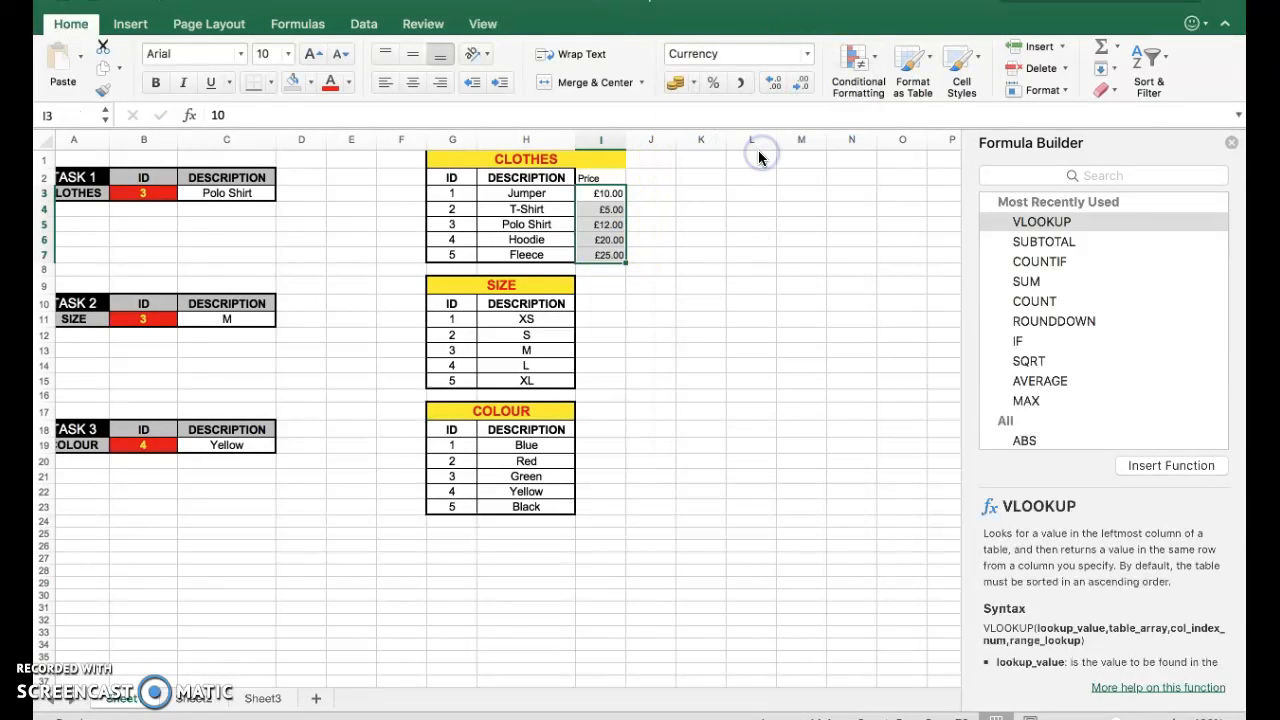
click(714, 275)
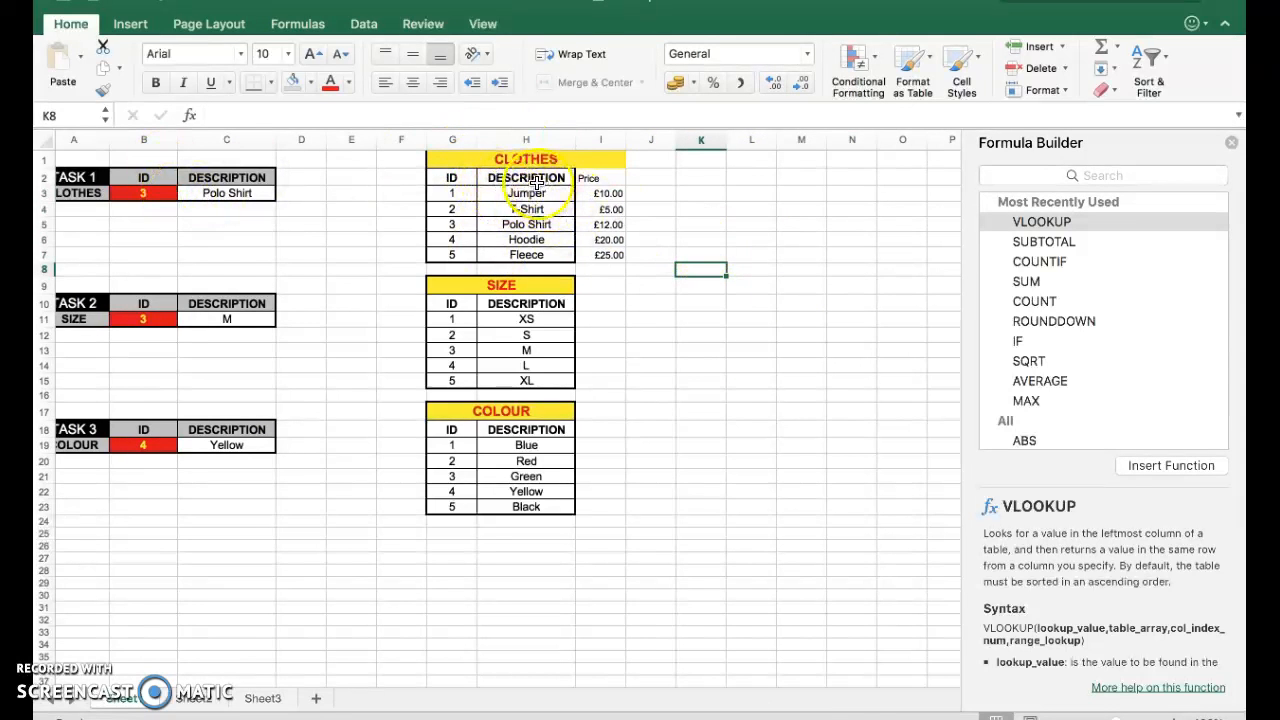
Copy the DESCRIPTION header's formatting onto the Price header in I2 with Format Painter.
click(540, 179)
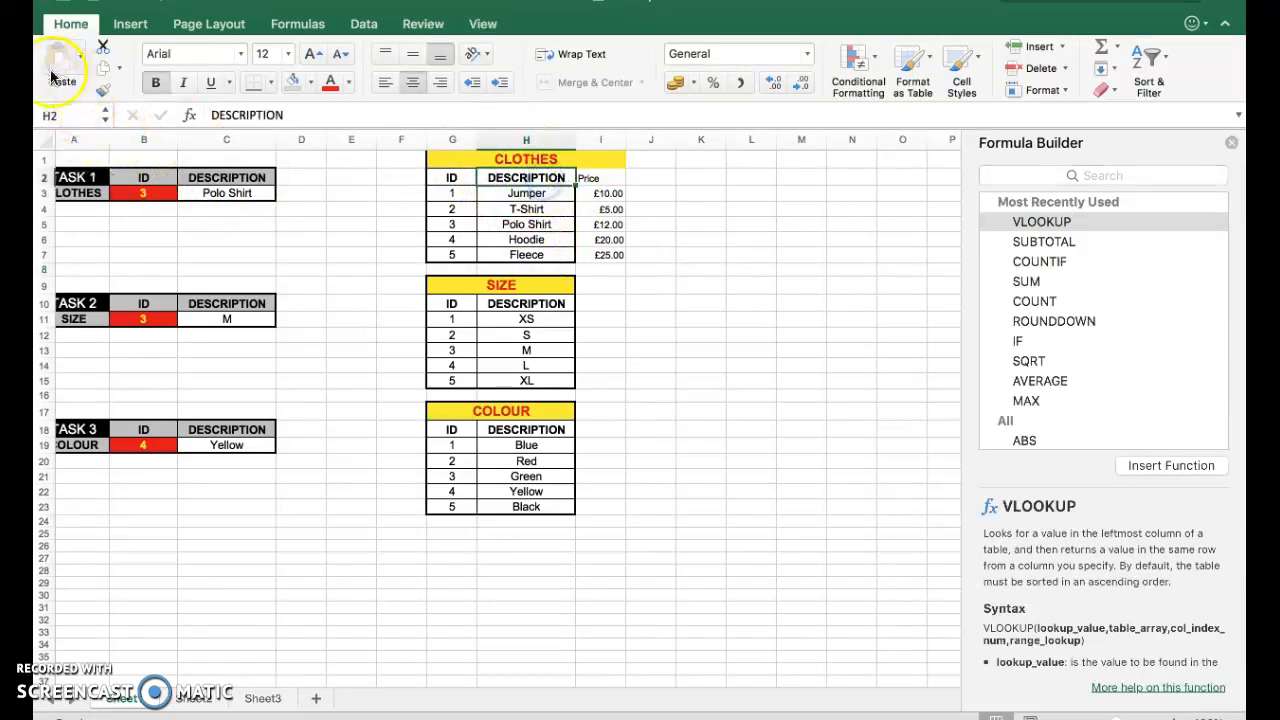
click(103, 91)
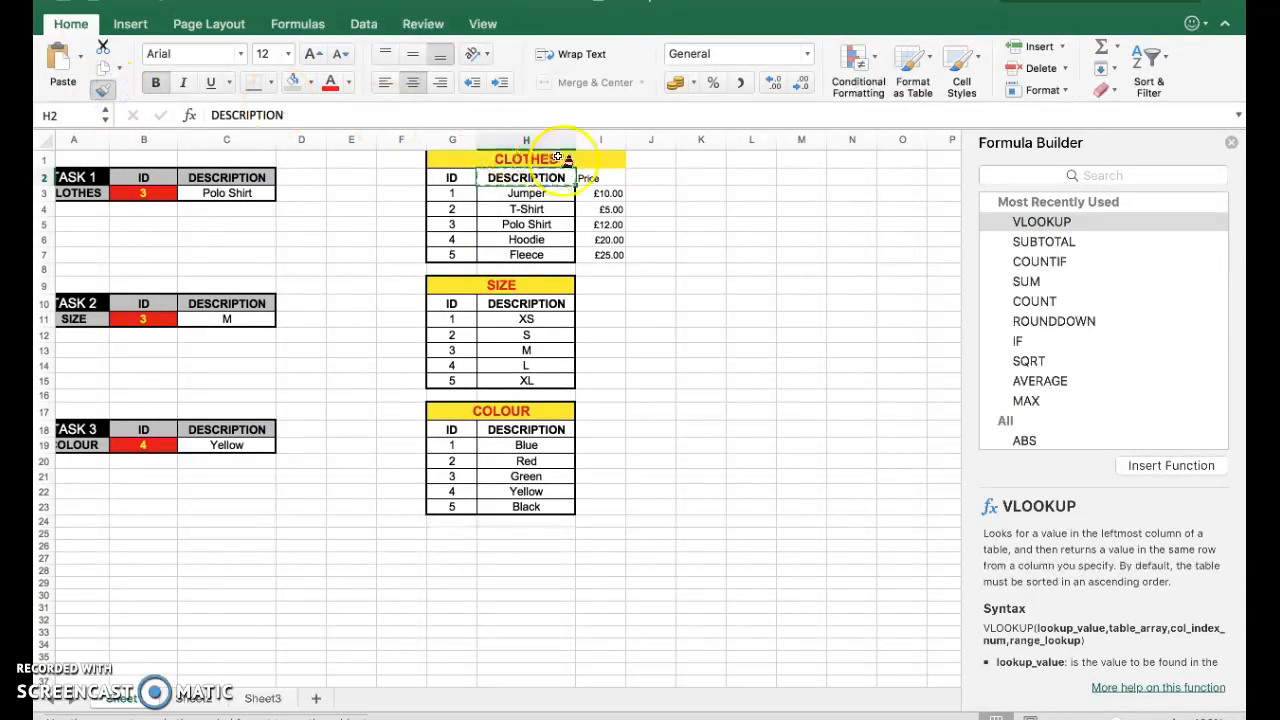
click(600, 177)
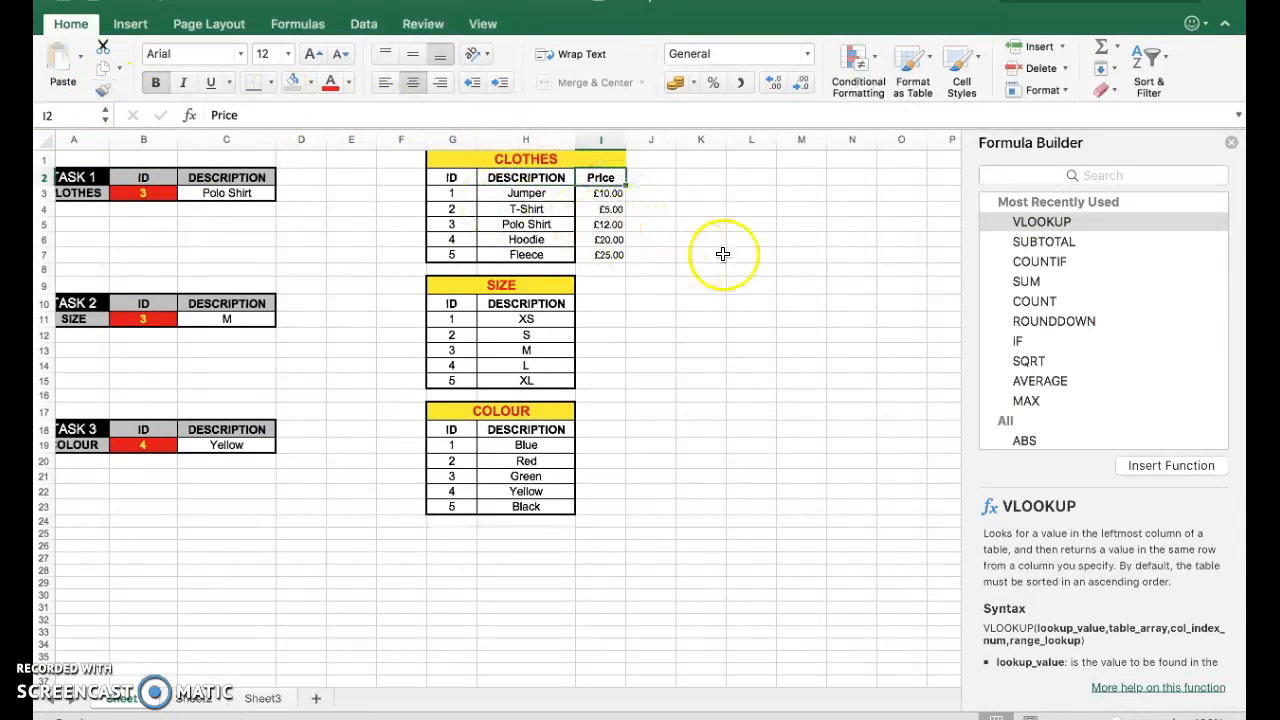
click(674, 238)
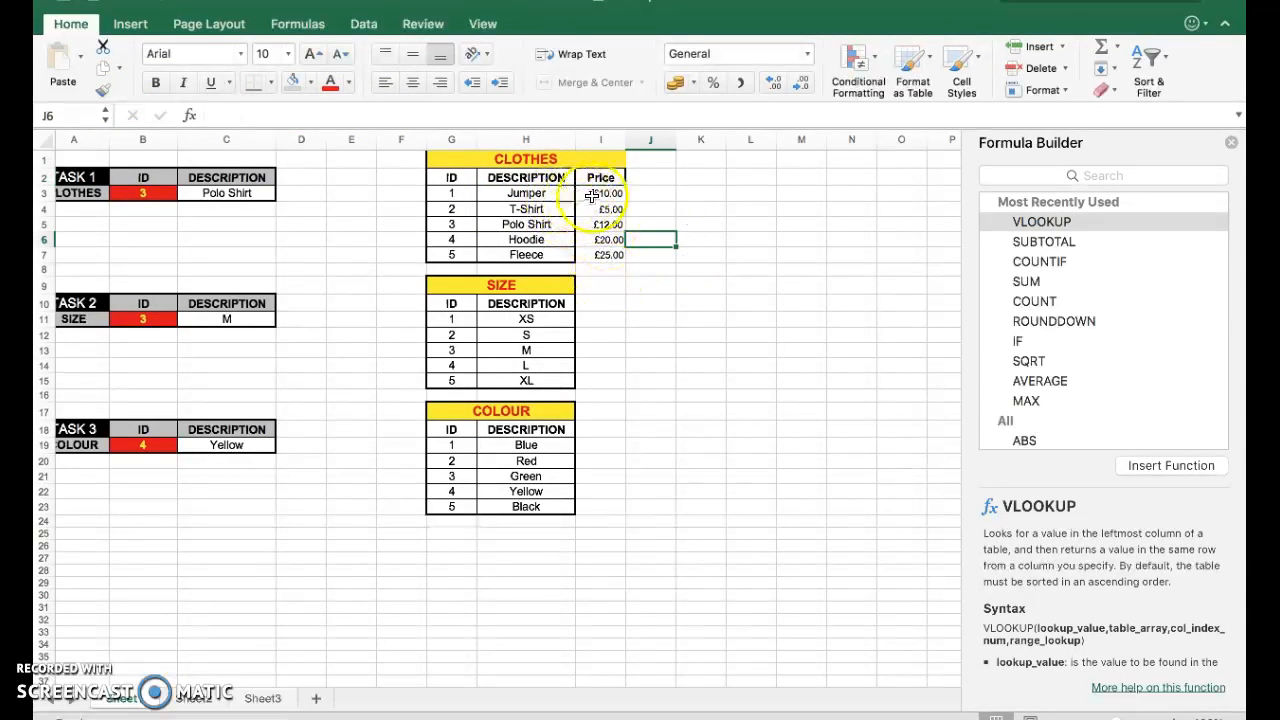
Apply All Borders to the price cells I3 to I7.
drag(592, 196, 599, 245)
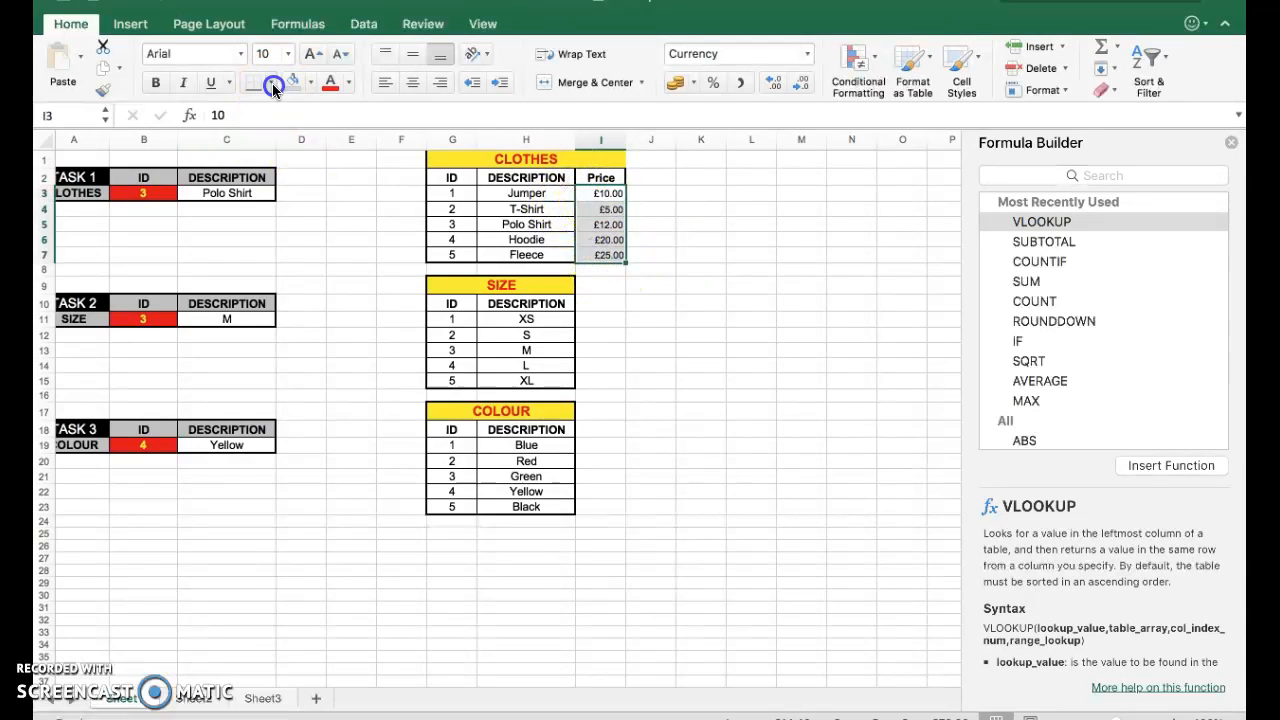
click(270, 82)
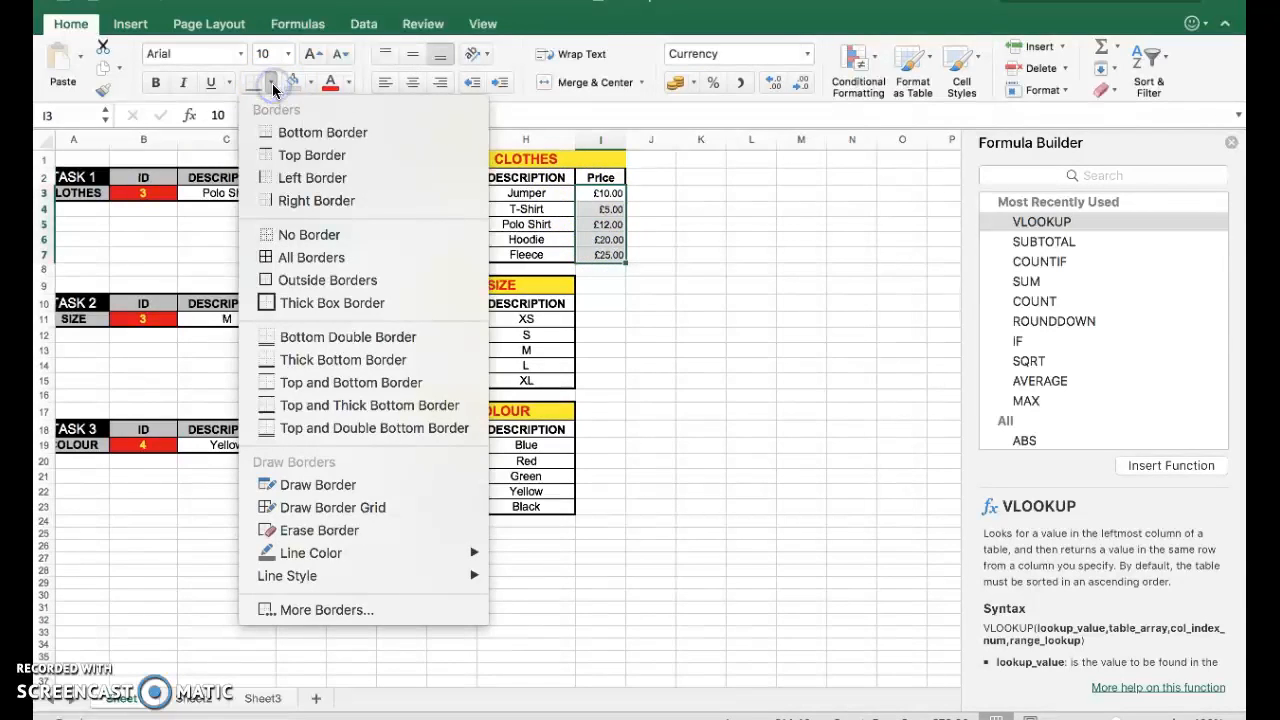
click(286, 257)
click(663, 263)
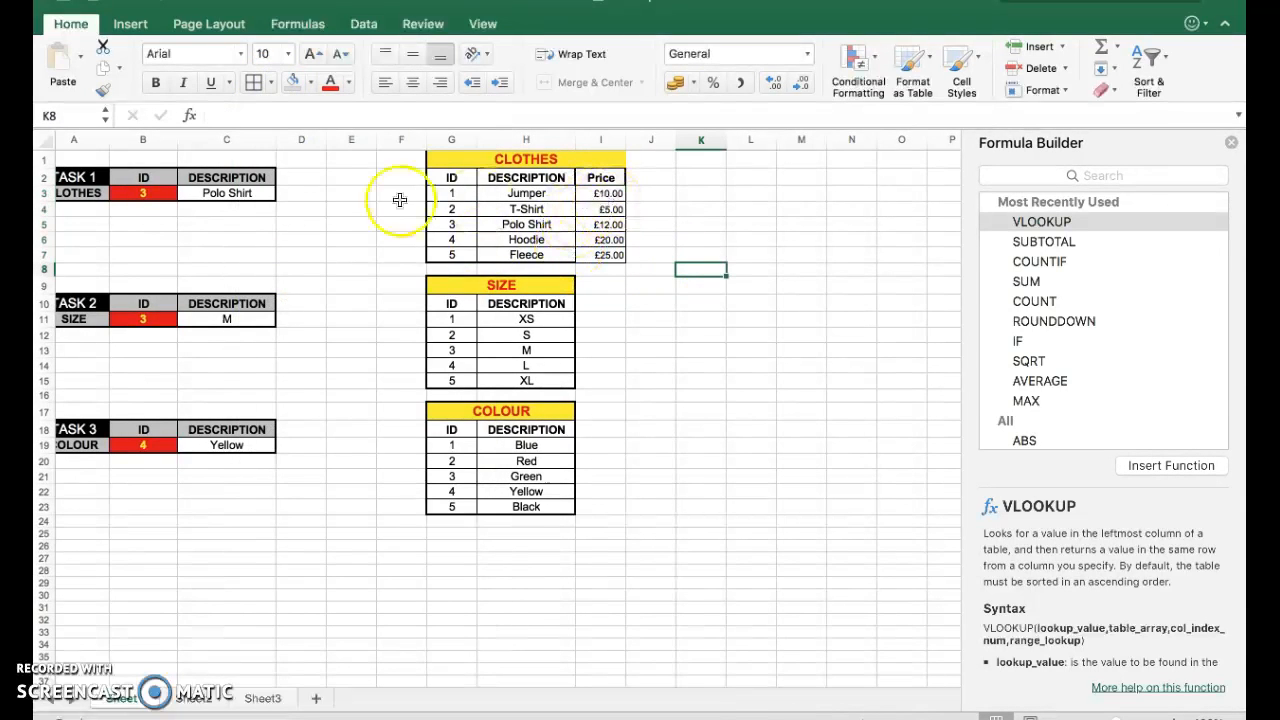
Enter the heading Price in D2 next to the Task 1 description.
click(316, 181)
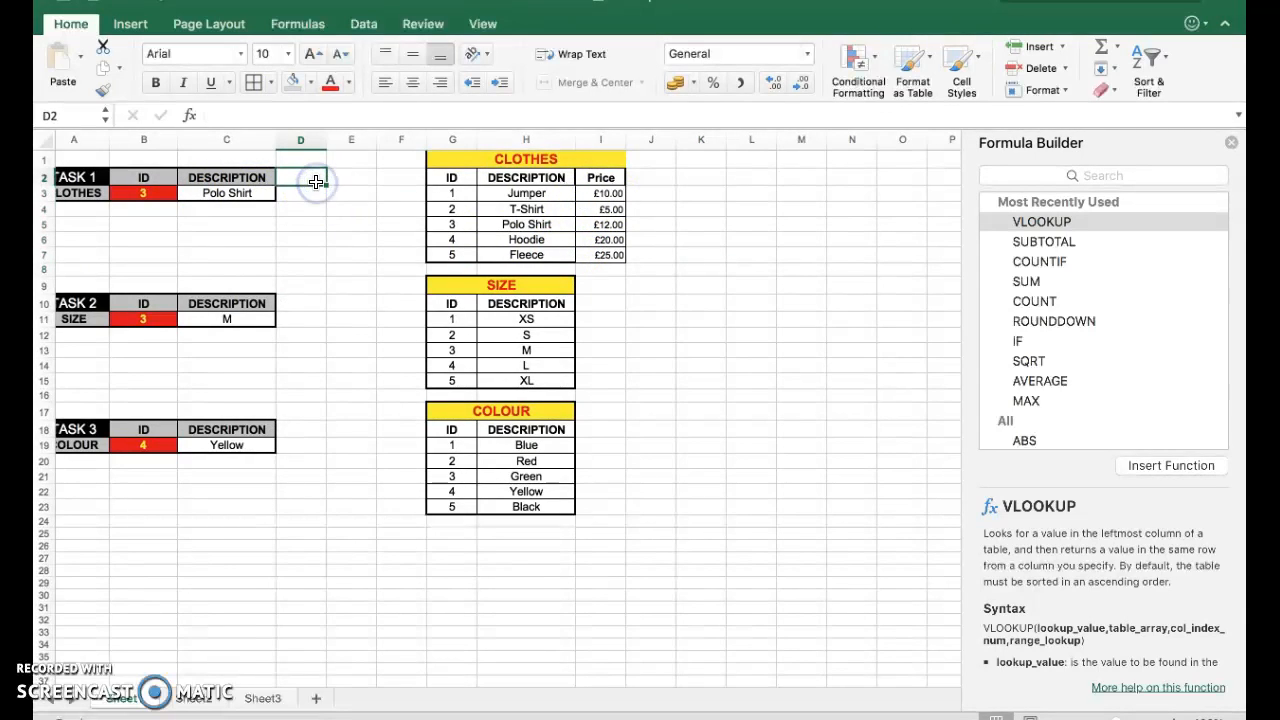
text(Price)
key(Return)
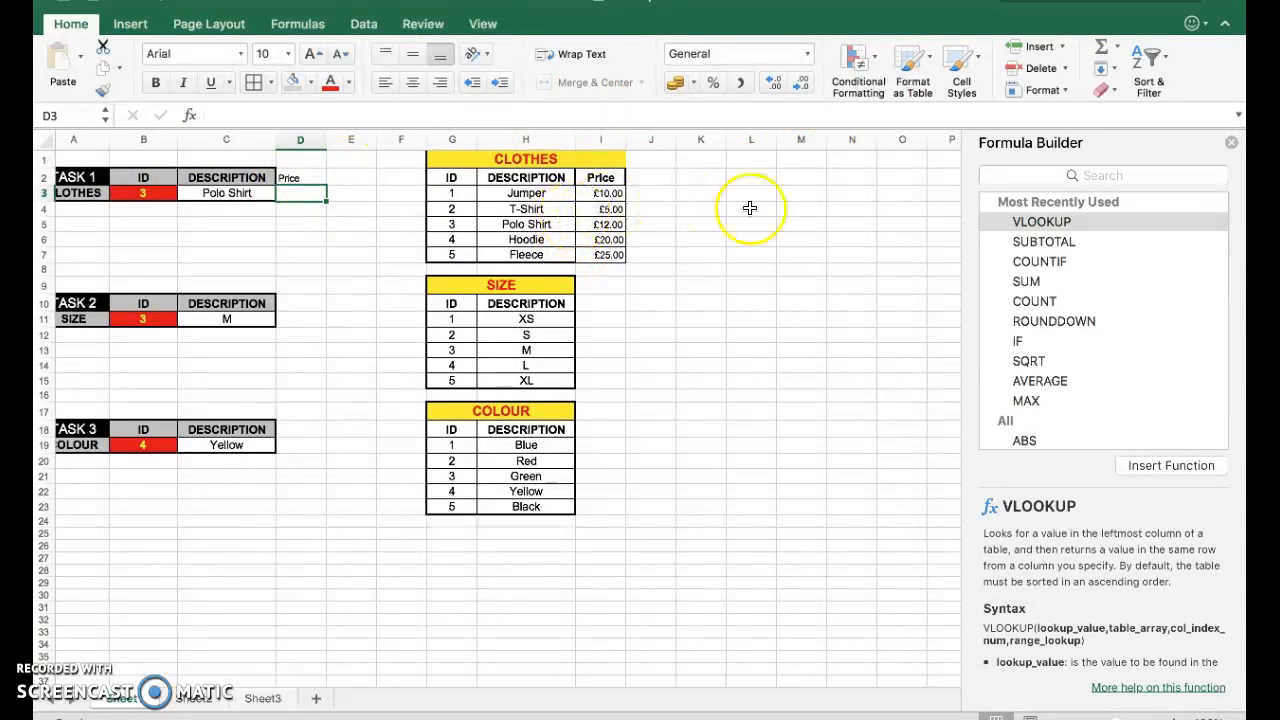
Insert a VLOOKUP in D3 with lookup value B3, table array G3:I7 and column index 3.
double_click(1094, 222)
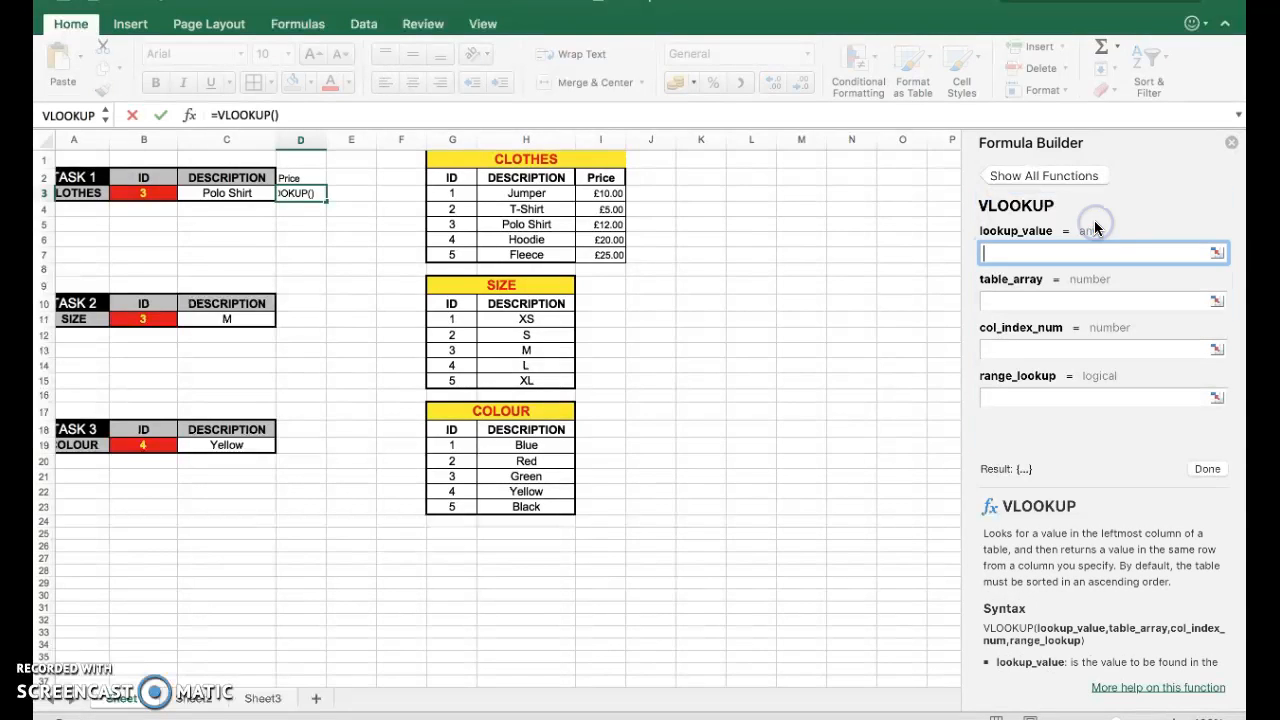
click(153, 193)
click(1033, 300)
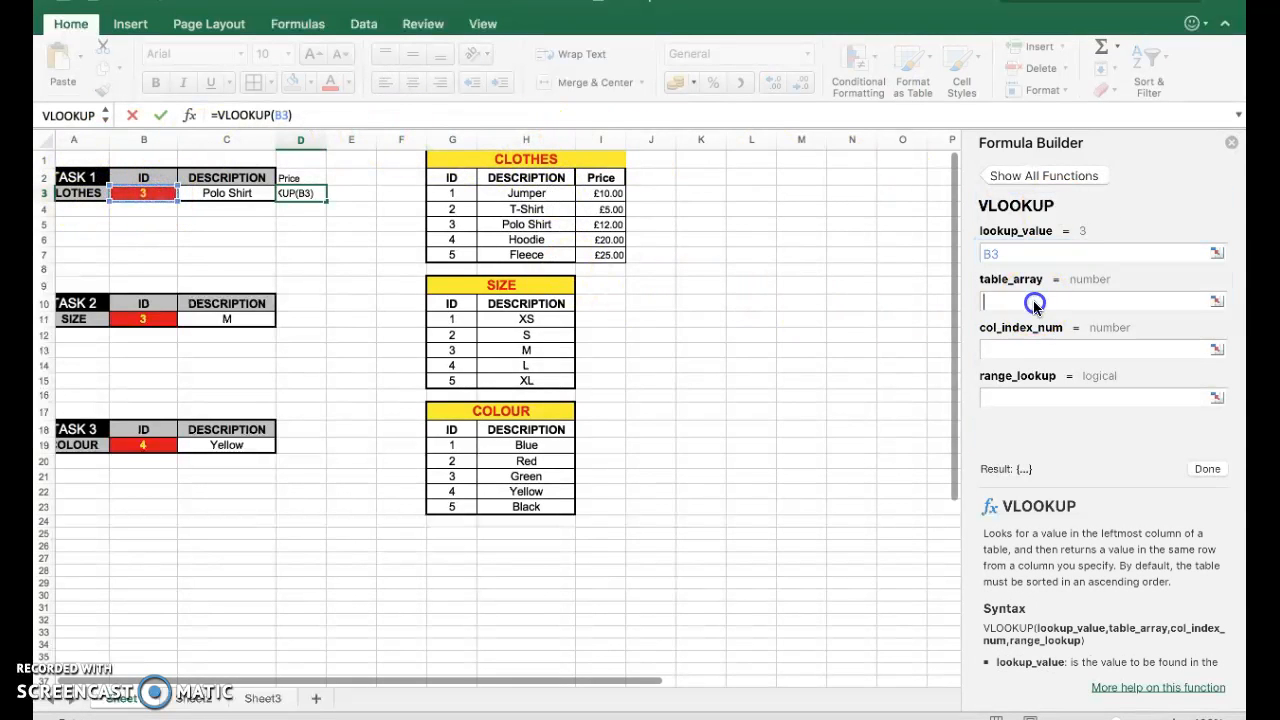
drag(451, 193, 585, 256)
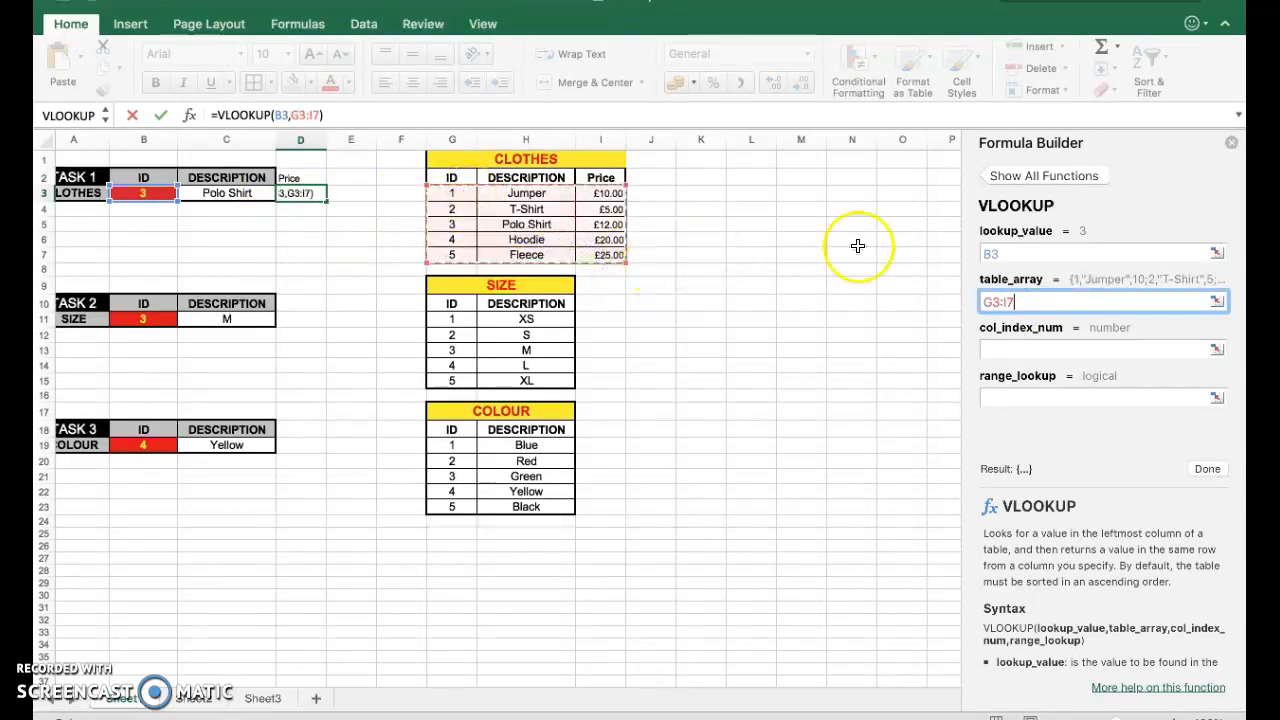
click(997, 350)
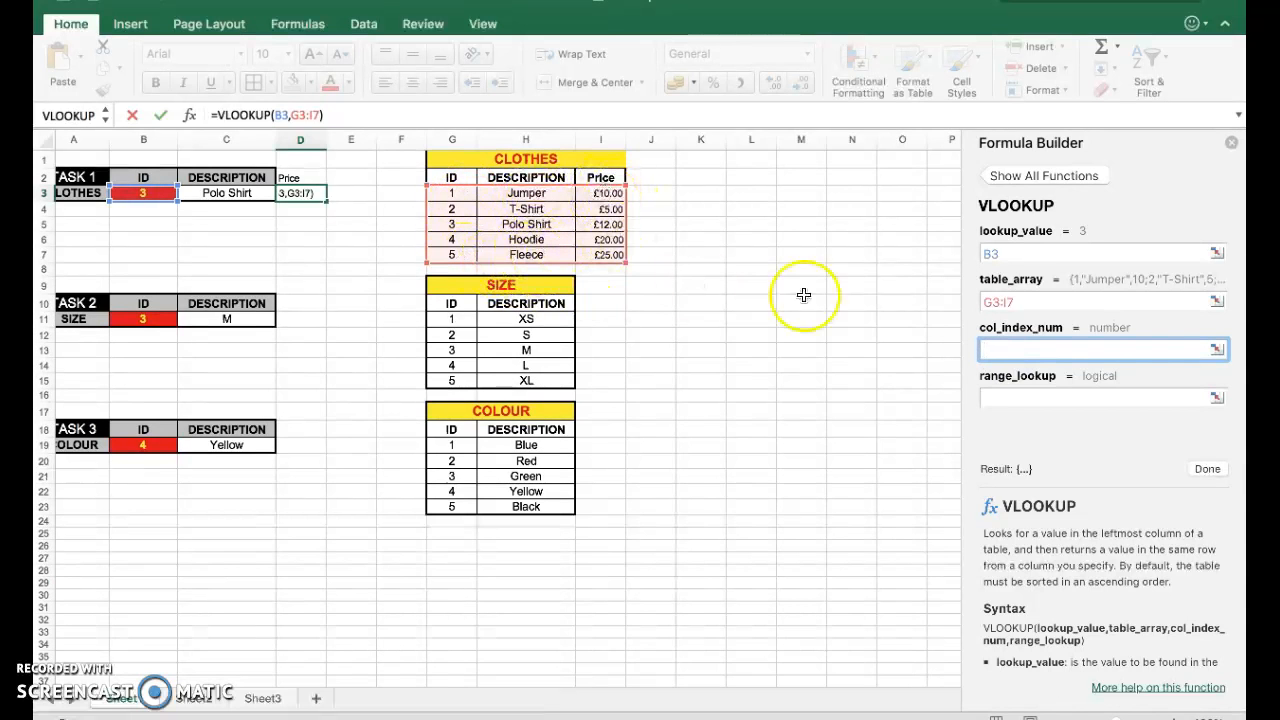
text(3)
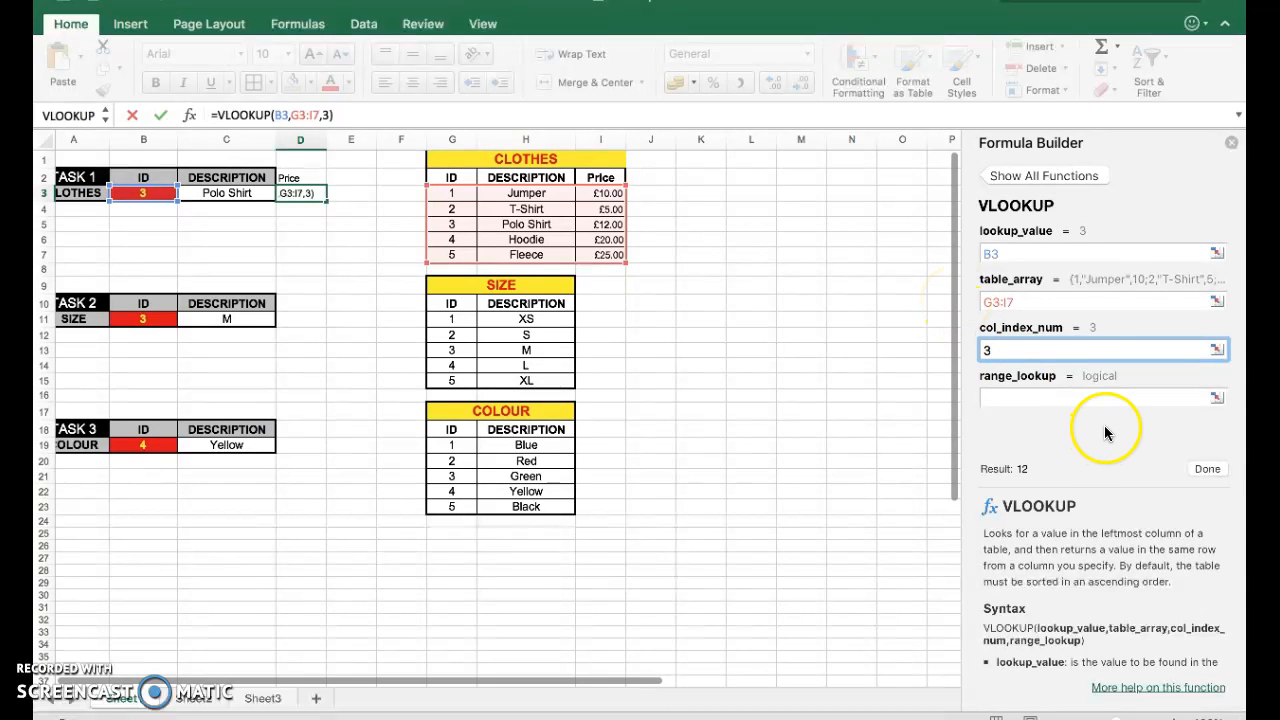
click(1218, 475)
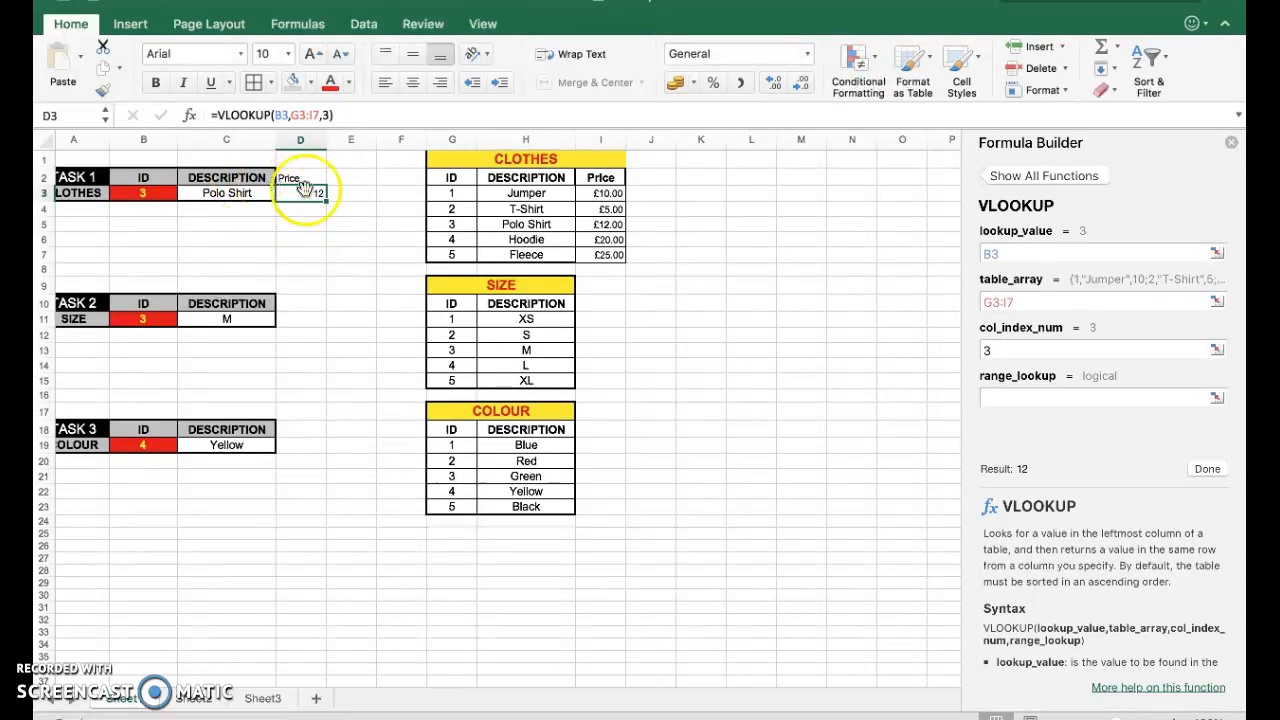
Format the price result in D3 as Currency.
click(304, 240)
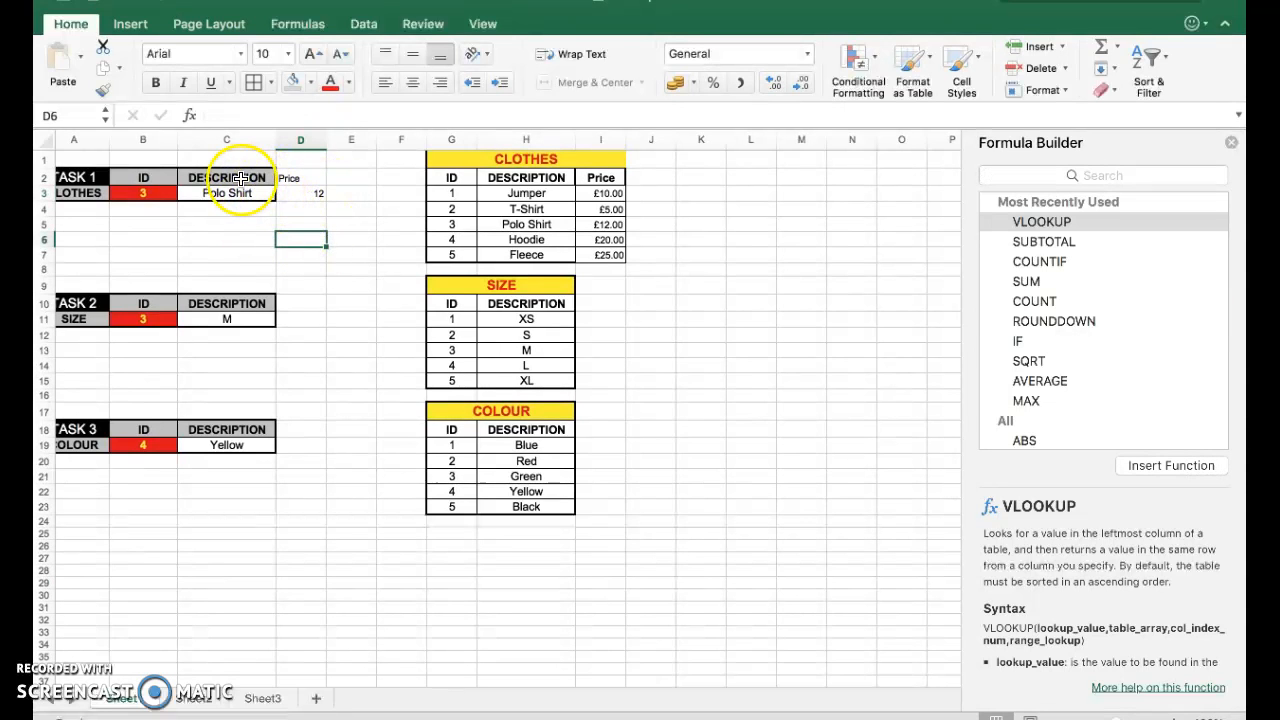
click(304, 177)
click(304, 195)
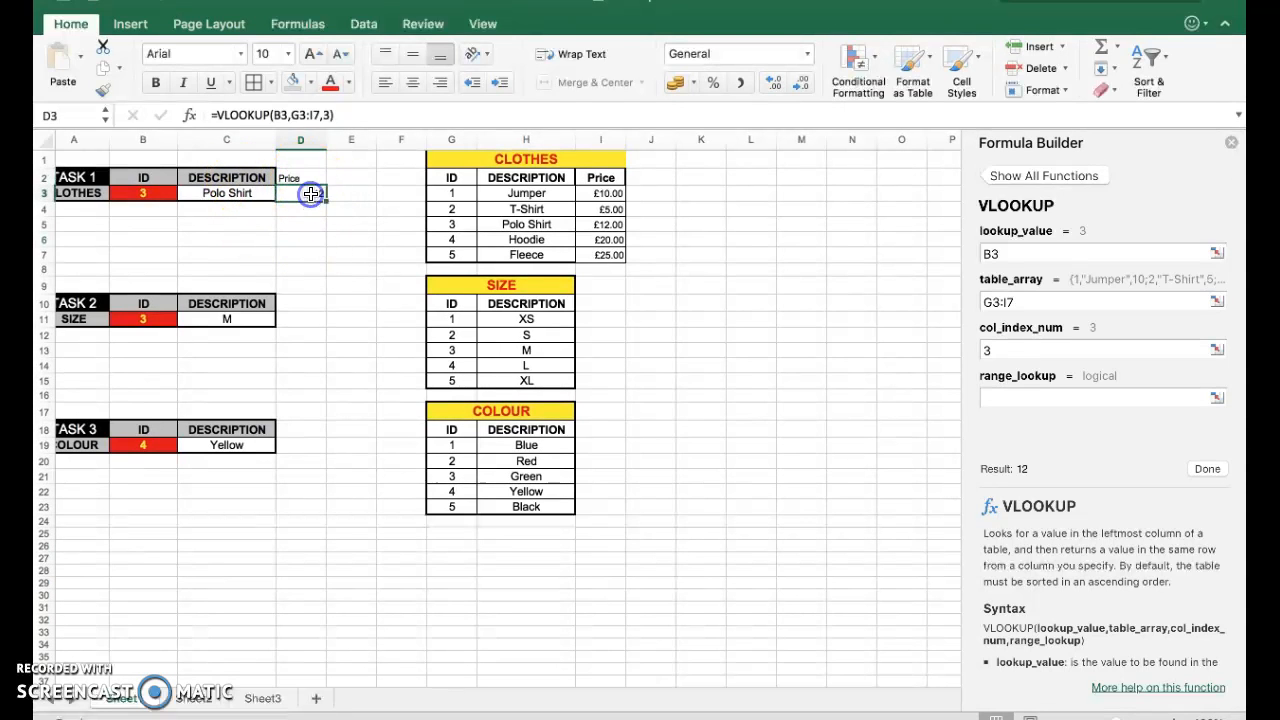
click(810, 58)
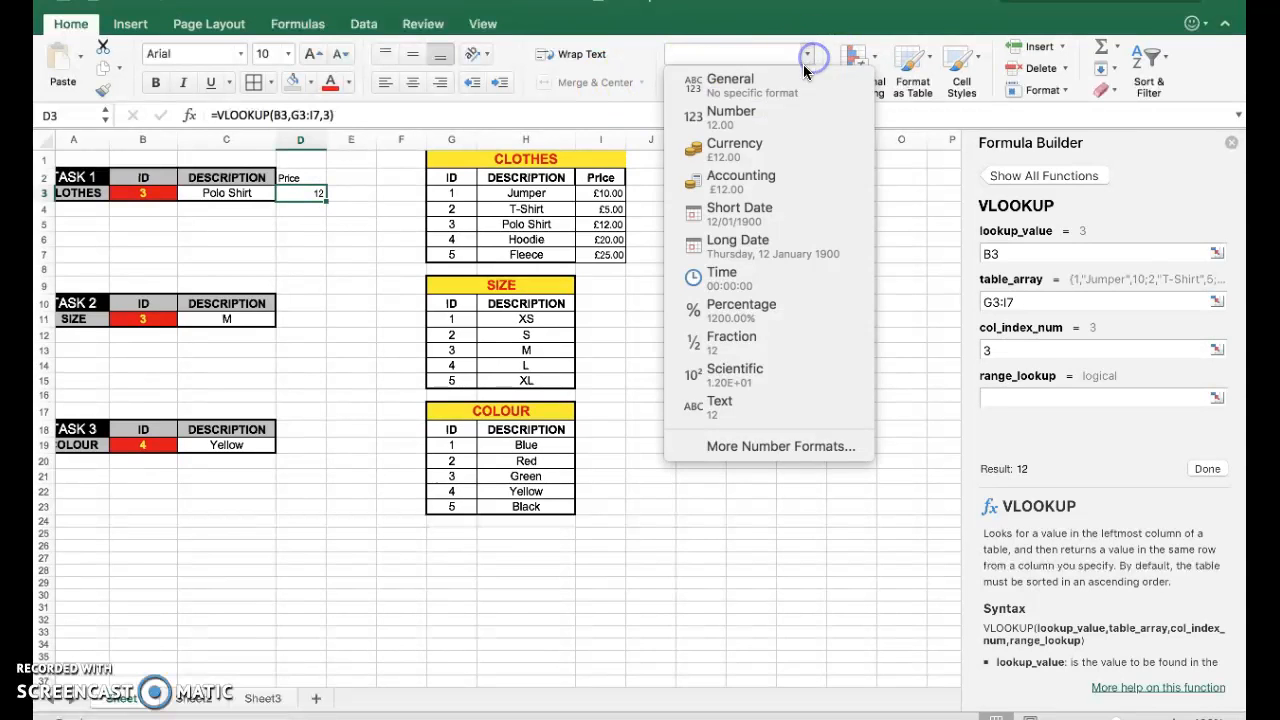
click(766, 143)
click(340, 221)
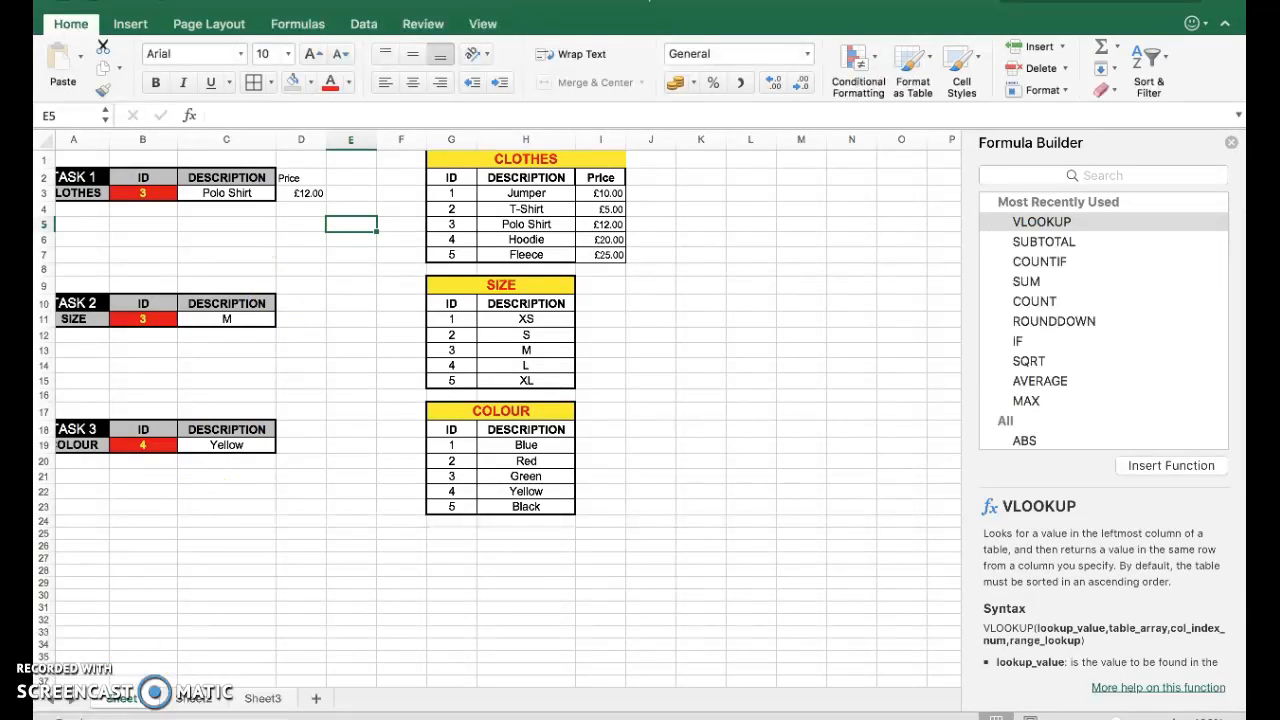
click(103, 680)
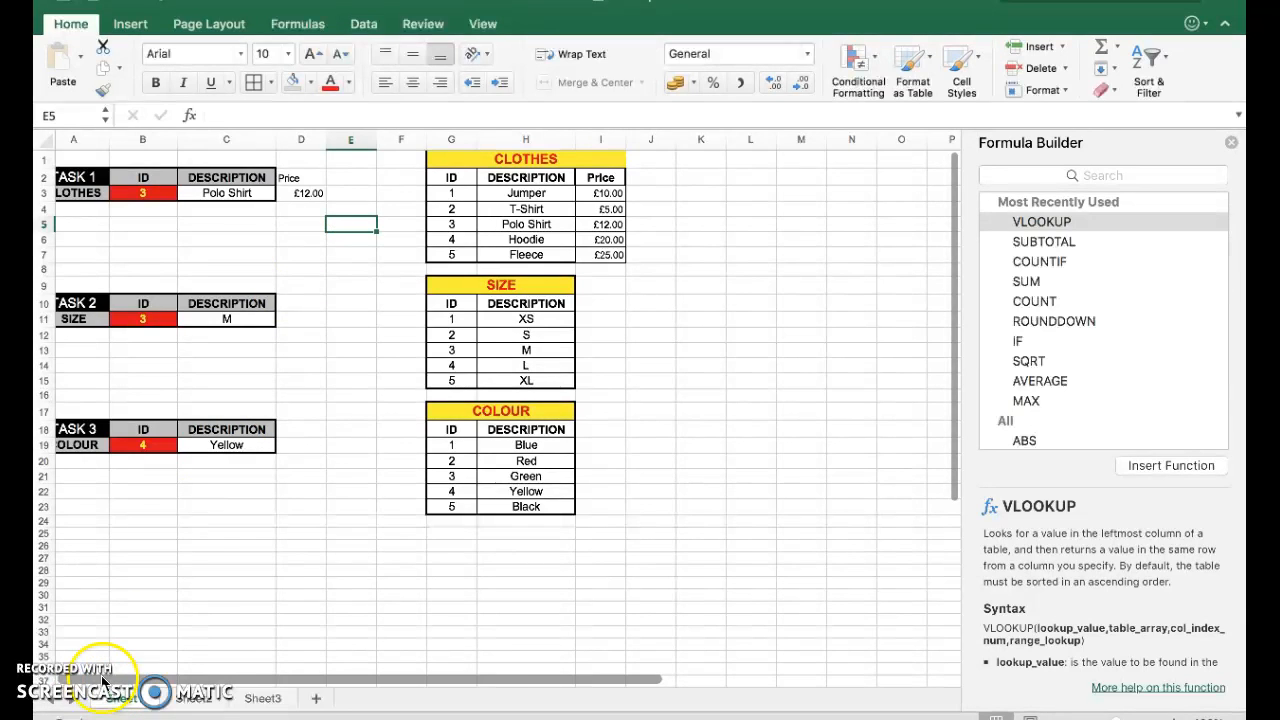